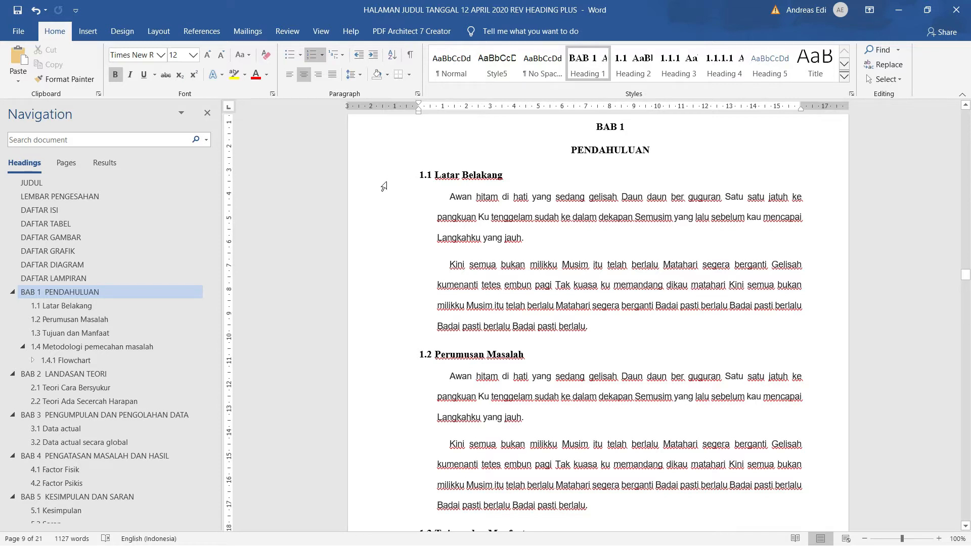
Look through chapters 1 to 3 to check the existing headings and the figure and table captions, up to the Pareto chart.
scroll(386, 184, down, 12)
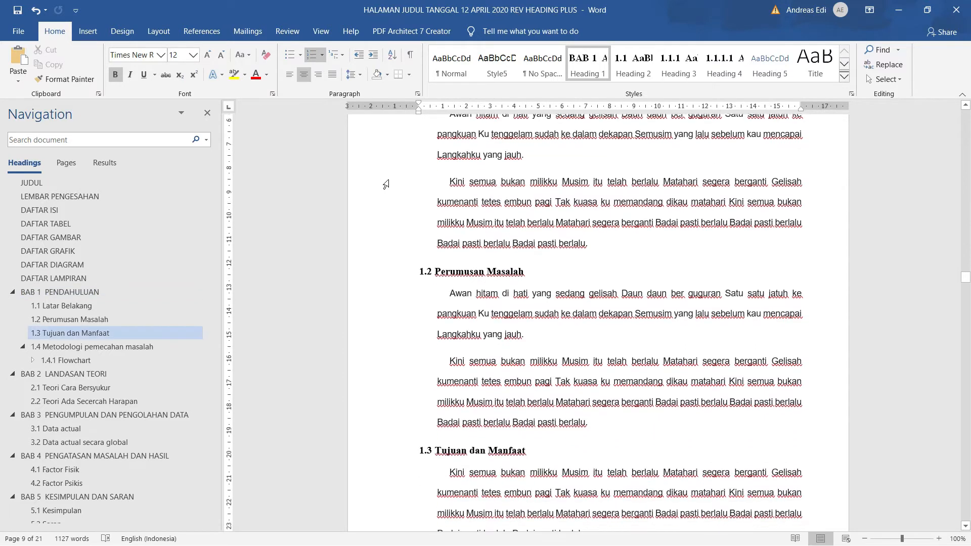
scroll(387, 183, down, 10)
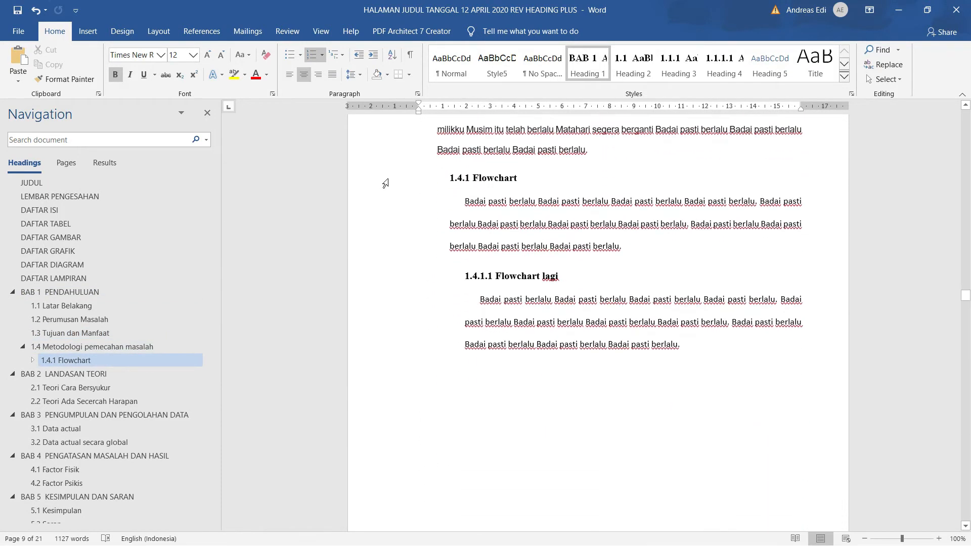
scroll(389, 184, down, 10)
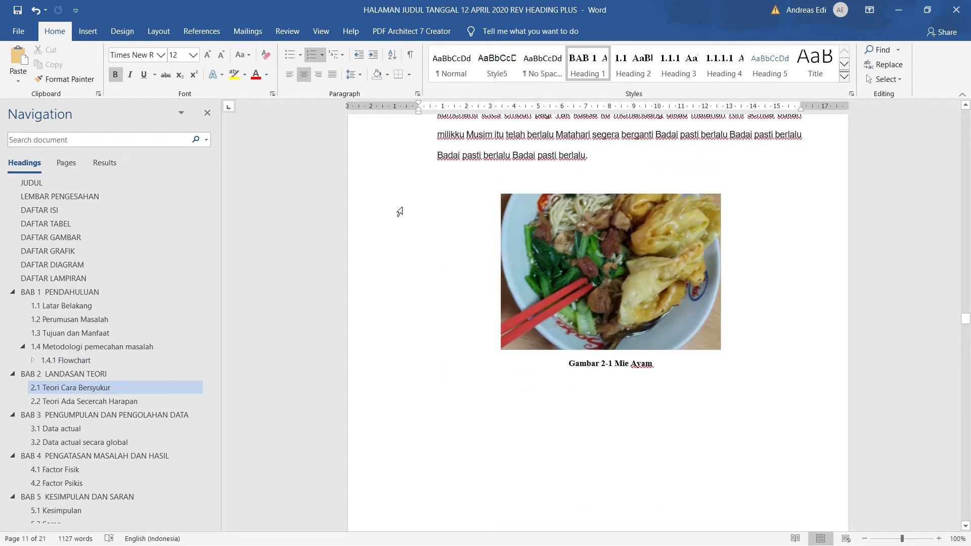
scroll(398, 210, down, 15)
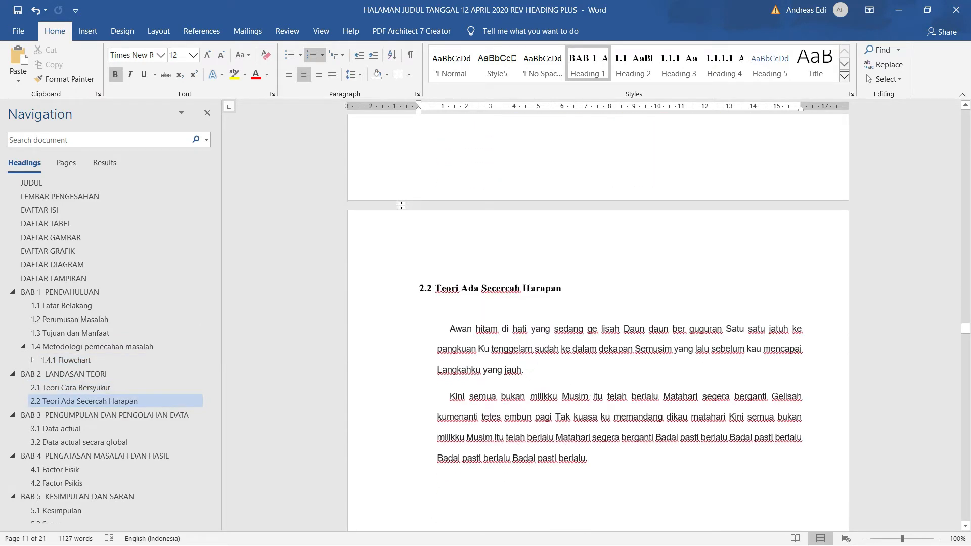
scroll(398, 210, down, 15)
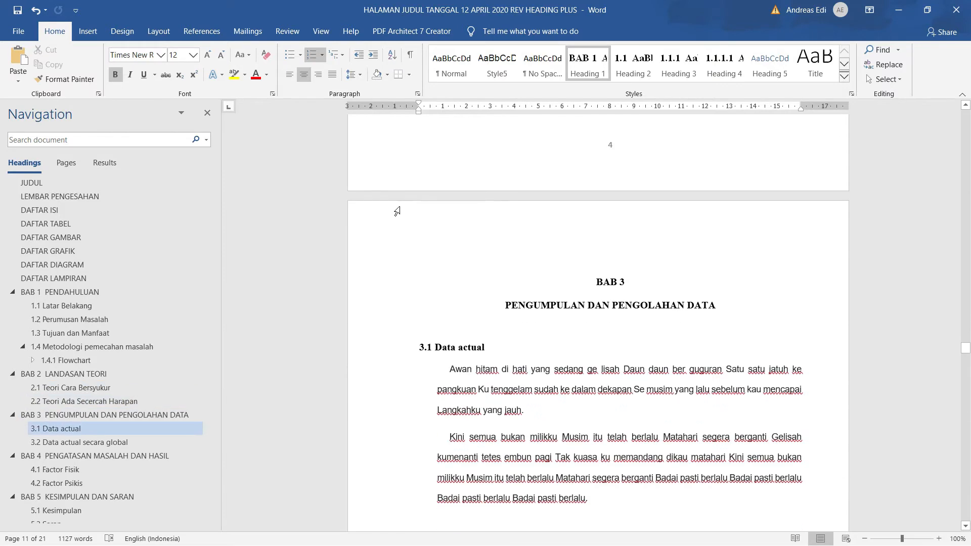
scroll(397, 211, down, 15)
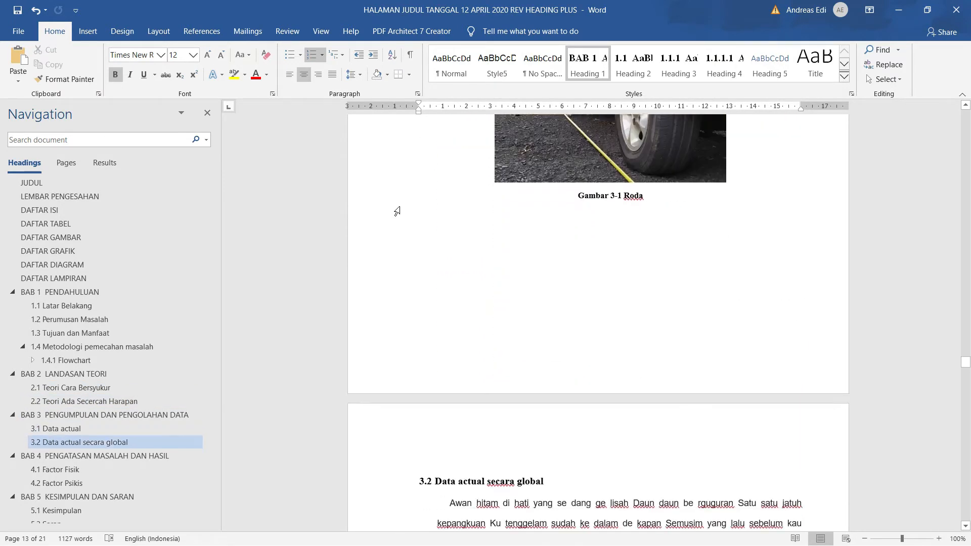
scroll(397, 211, down, 10)
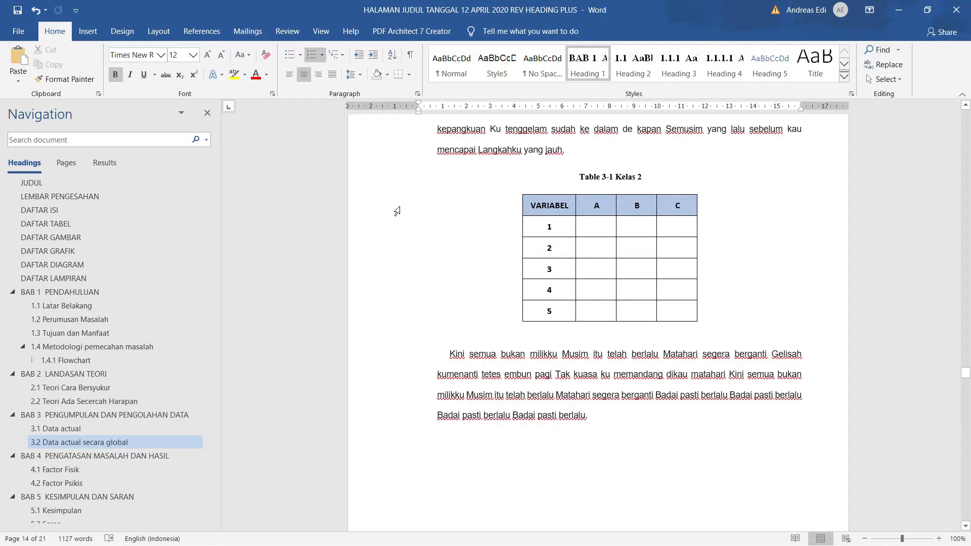
scroll(398, 210, down, 5)
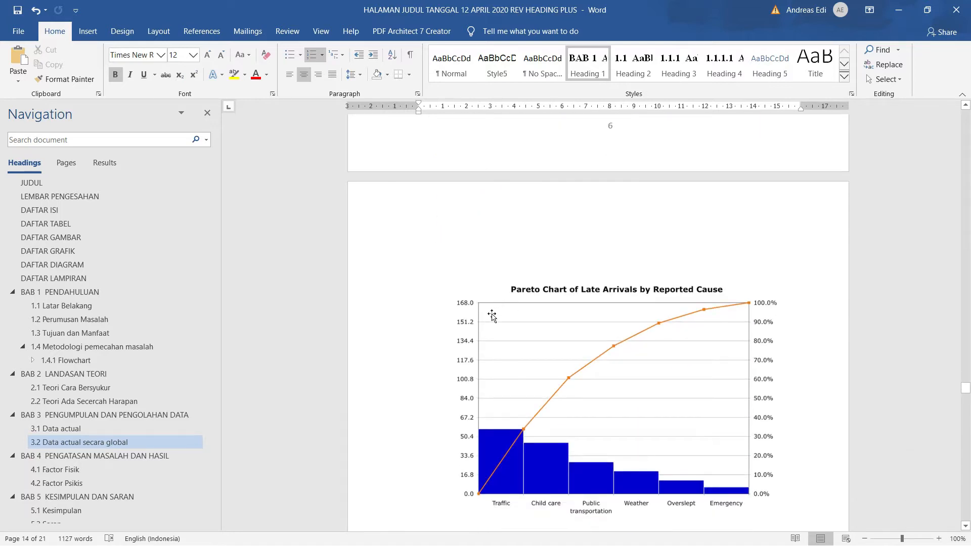
Start a caption on the empty line above the Pareto chart and create a new caption label named Diagram.
click(488, 289)
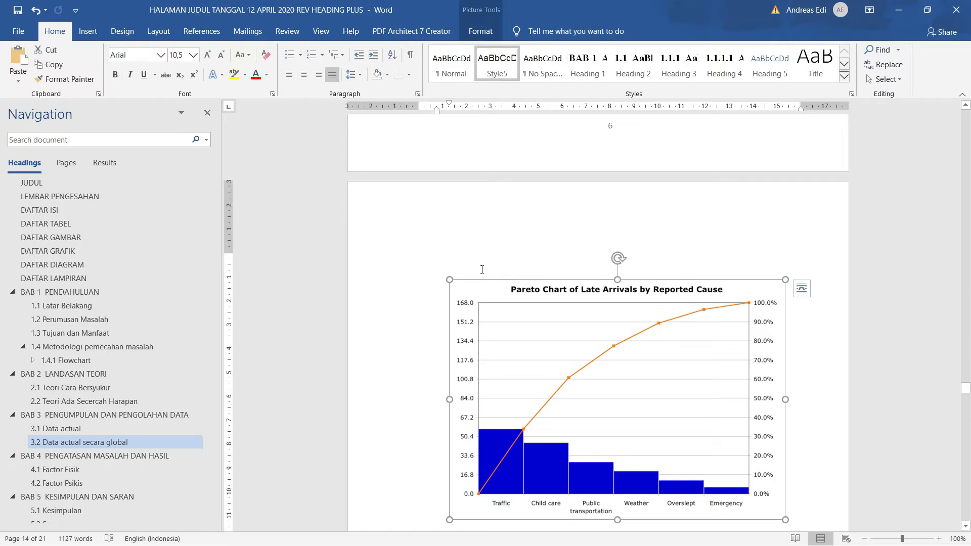
click(455, 253)
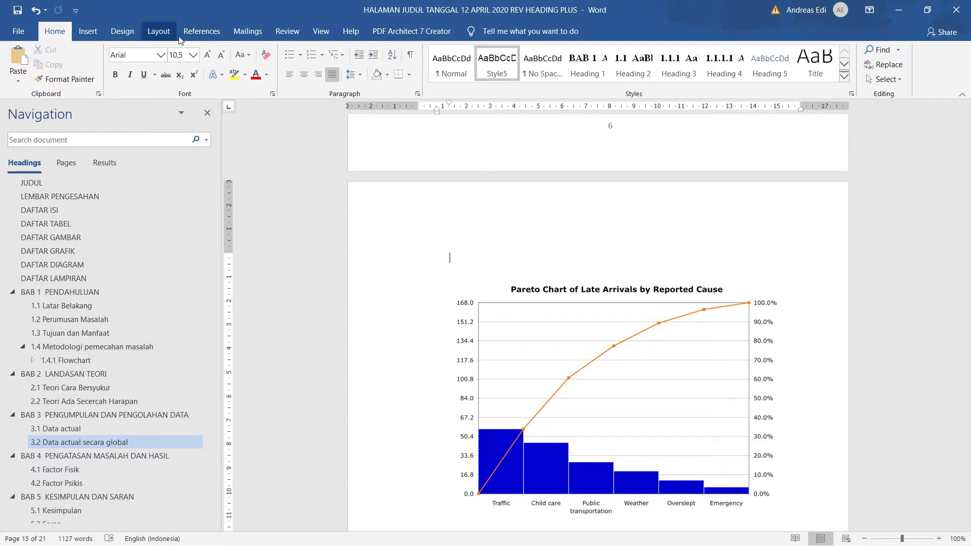
click(205, 37)
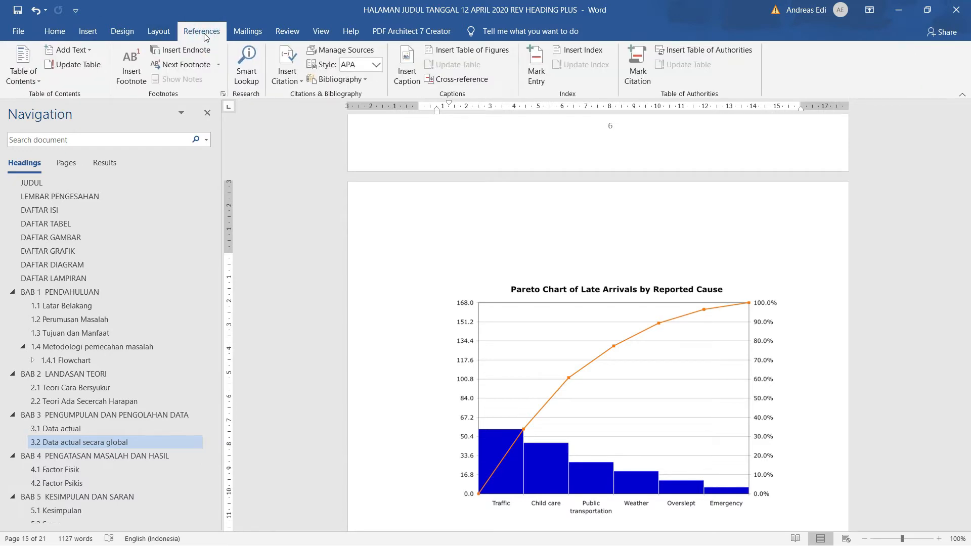
click(406, 78)
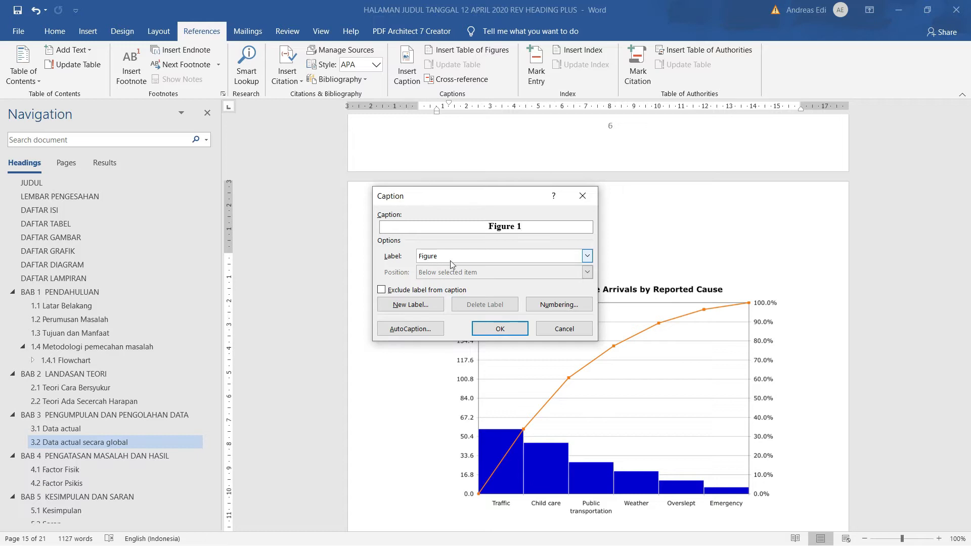
click(587, 256)
click(587, 256)
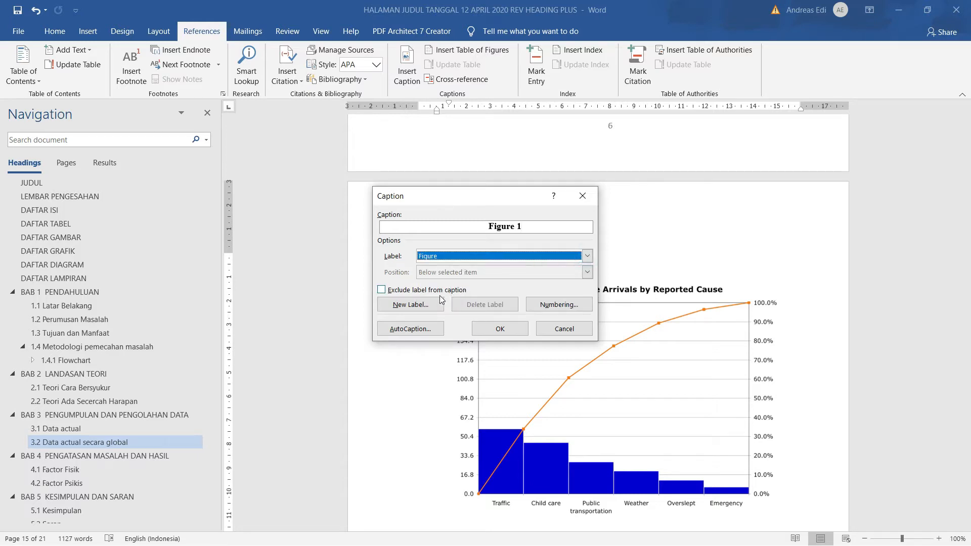
click(408, 307)
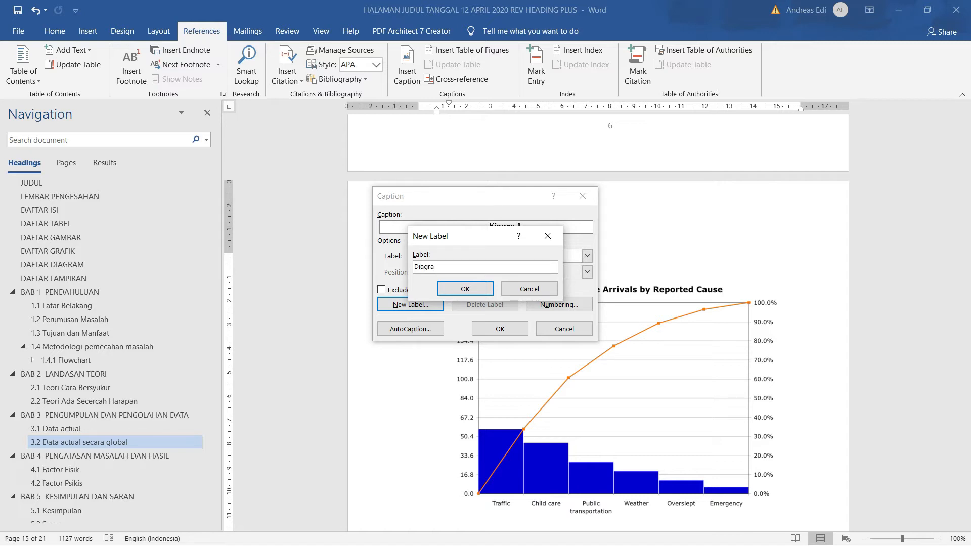
click(465, 289)
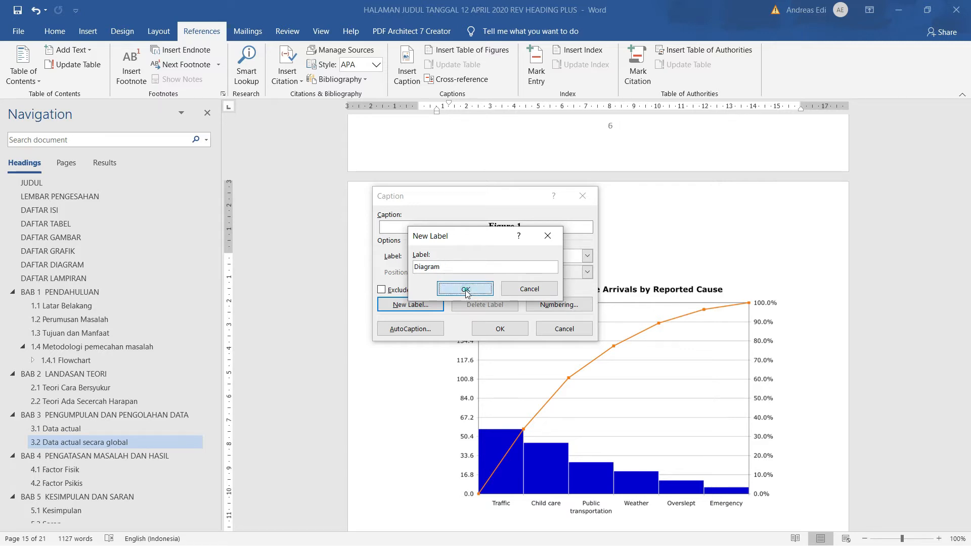
Include the chapter number in the Diagram label's numbering and insert the caption above the Pareto chart.
click(546, 306)
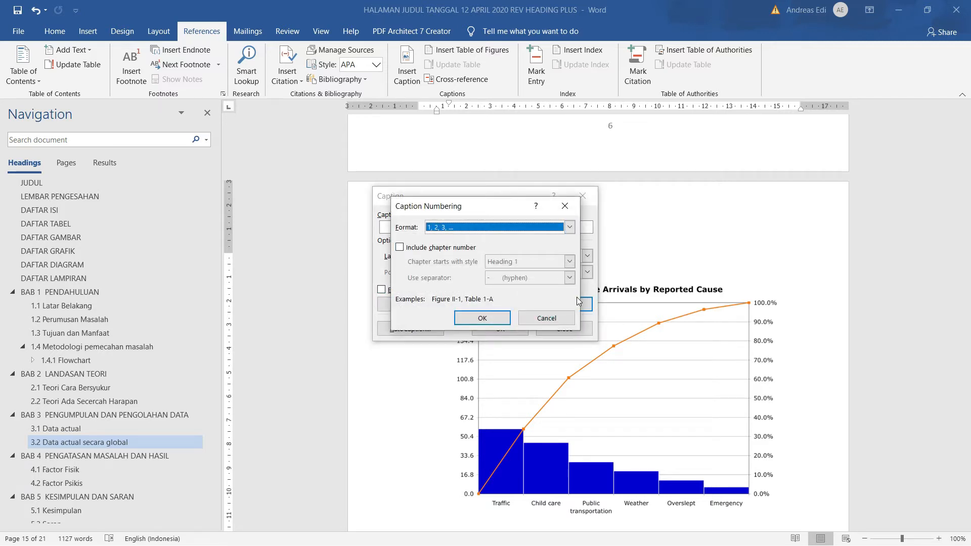
click(399, 247)
click(482, 318)
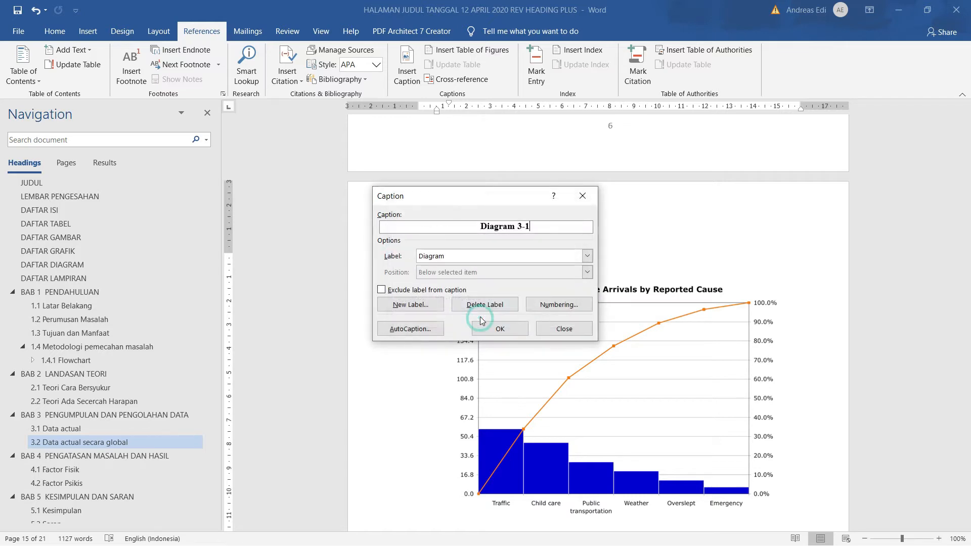
click(500, 329)
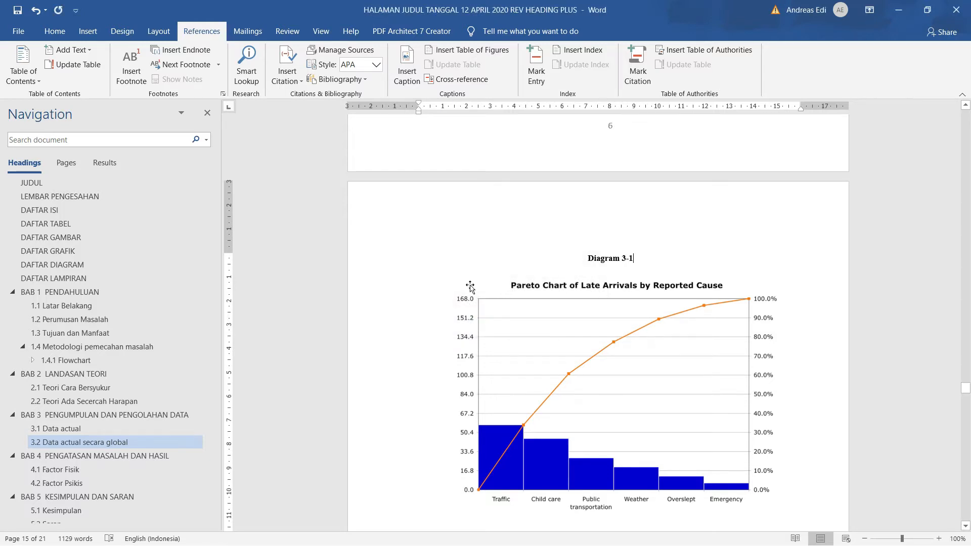
Start a caption above the line chart in section 4.2 and create a new caption label named Grafik.
scroll(463, 285, down, 7)
scroll(463, 289, down, 15)
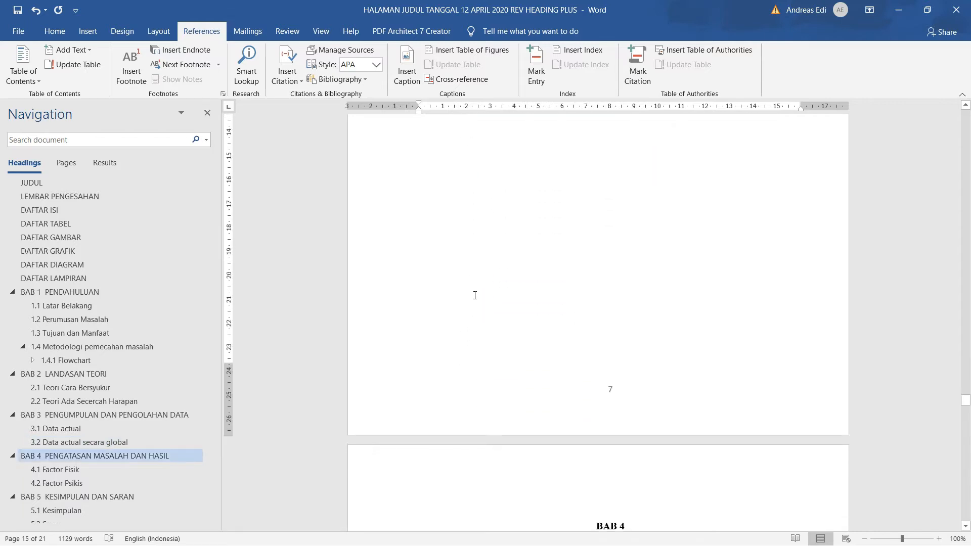
scroll(474, 294, down, 18)
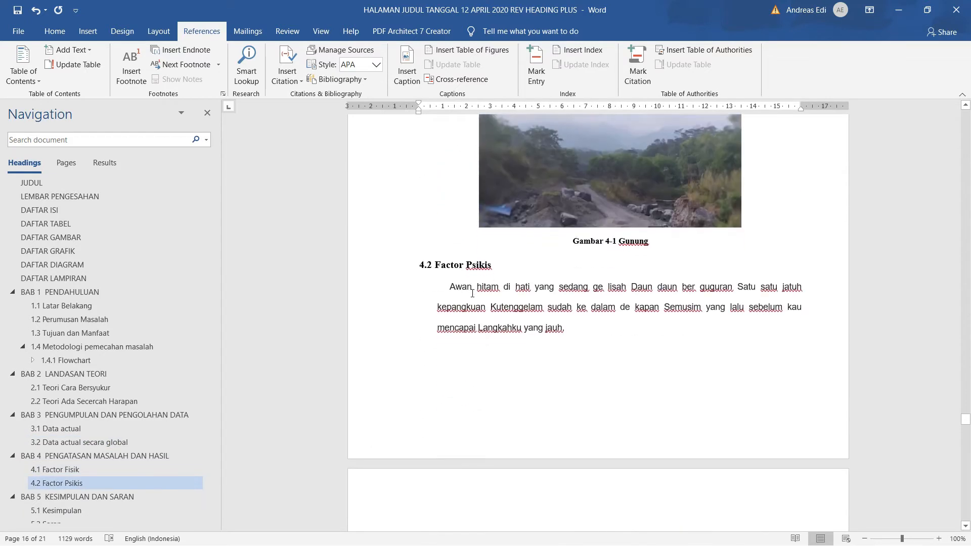
click(493, 275)
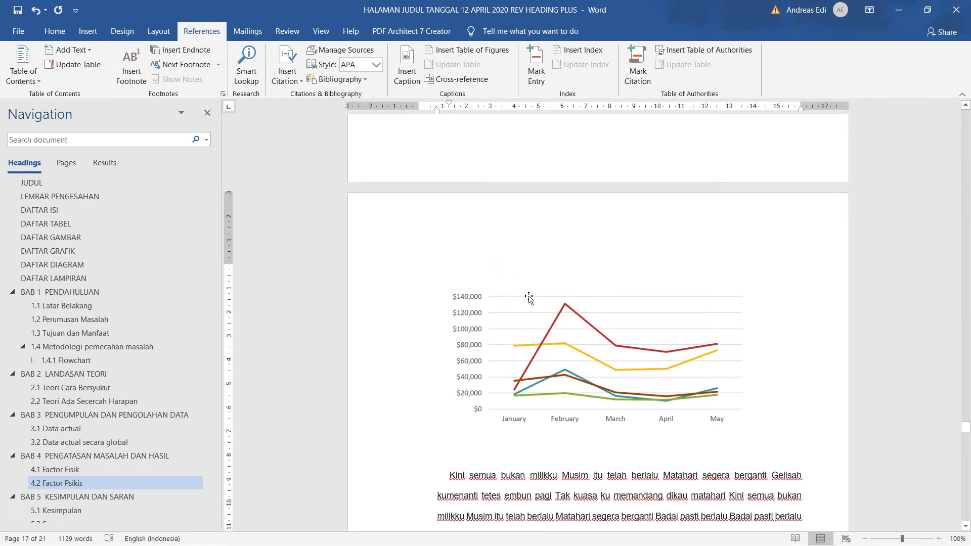
click(410, 80)
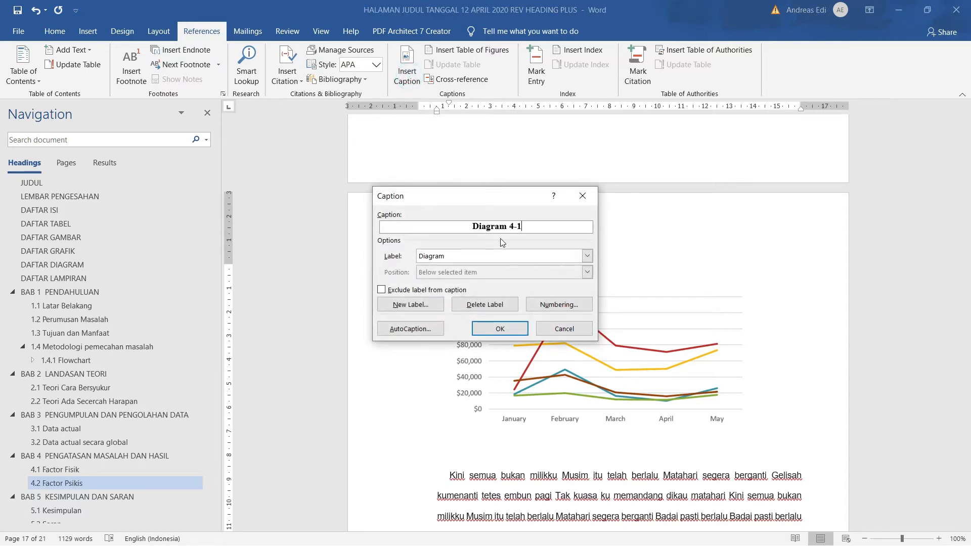
click(428, 307)
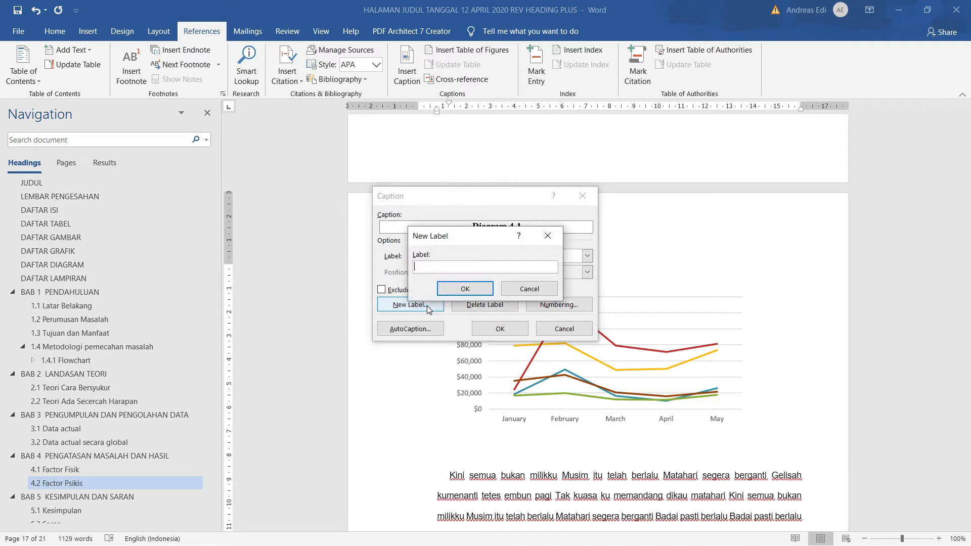
text(Grafik)
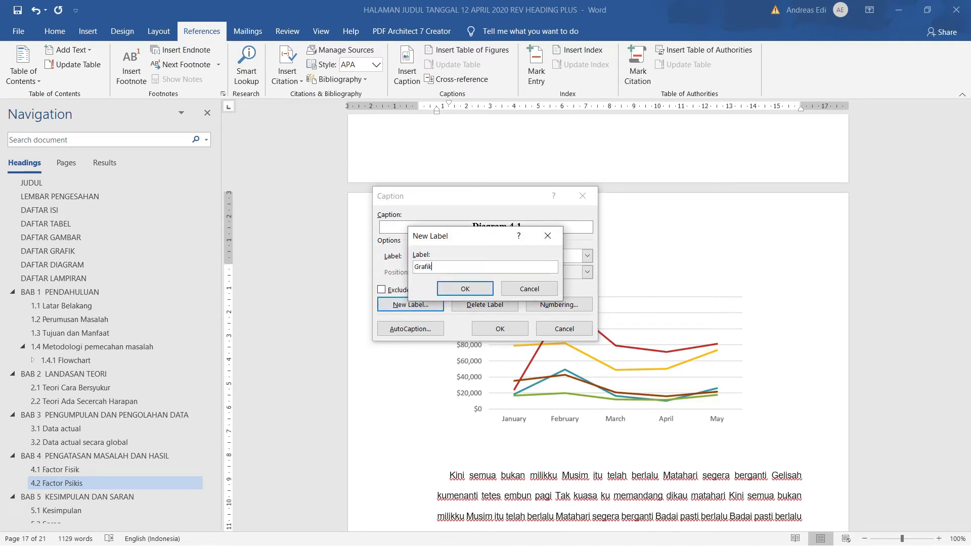
click(475, 288)
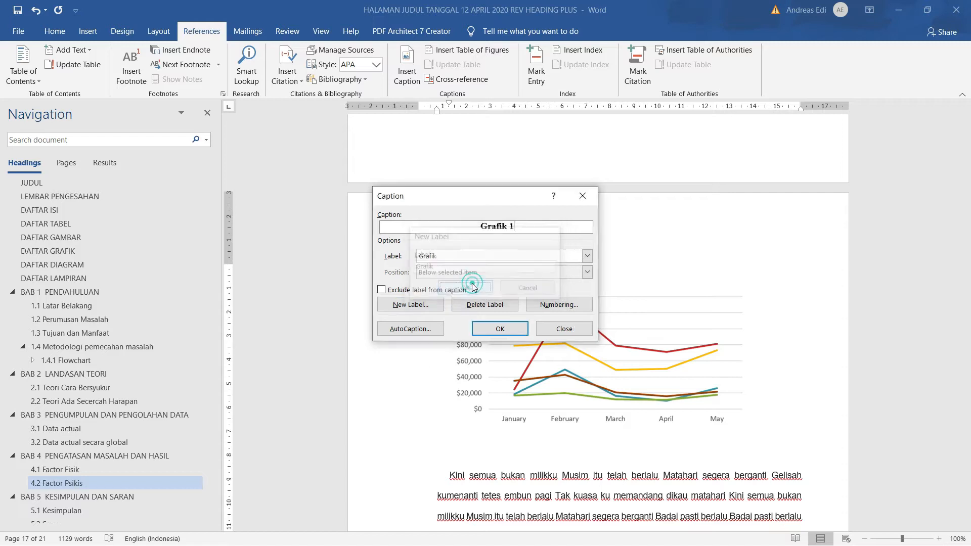
Include the chapter number in the Grafik numbering, insert the caption above the line chart and title it "Pertumbuhan".
click(558, 305)
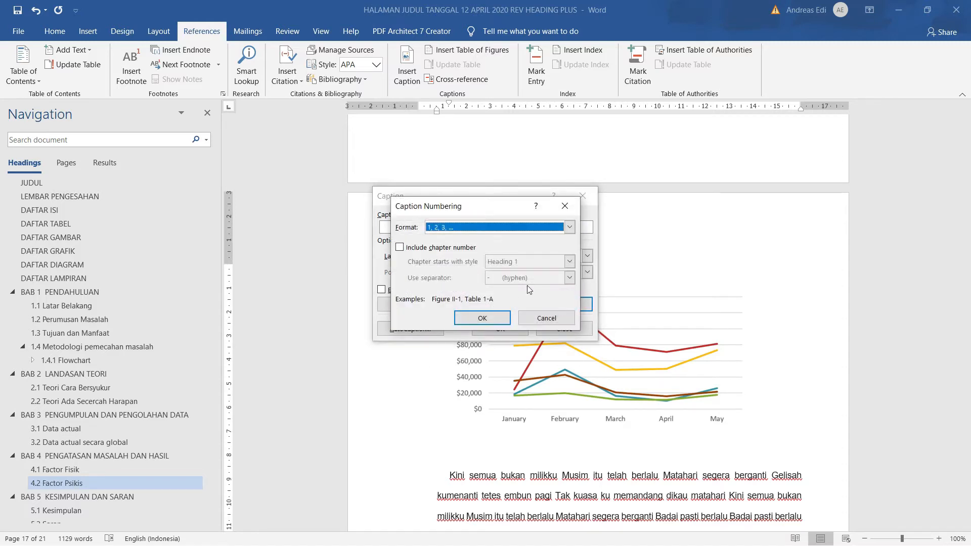
click(400, 248)
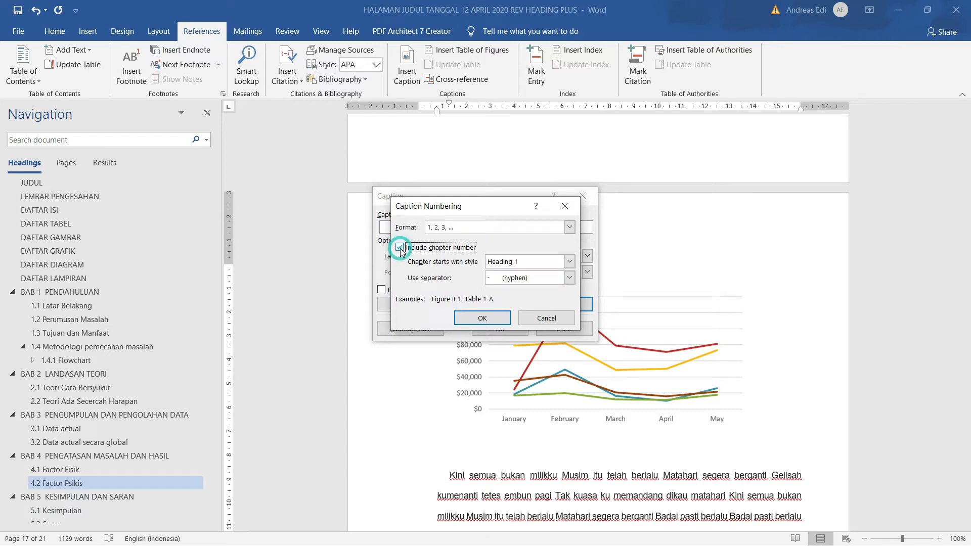
click(494, 321)
click(498, 329)
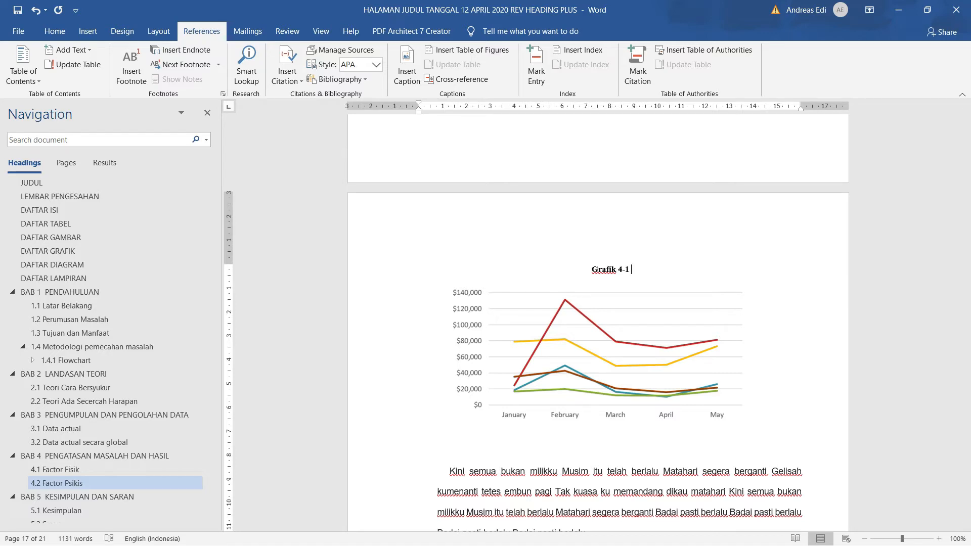
text(Pertumbuhan)
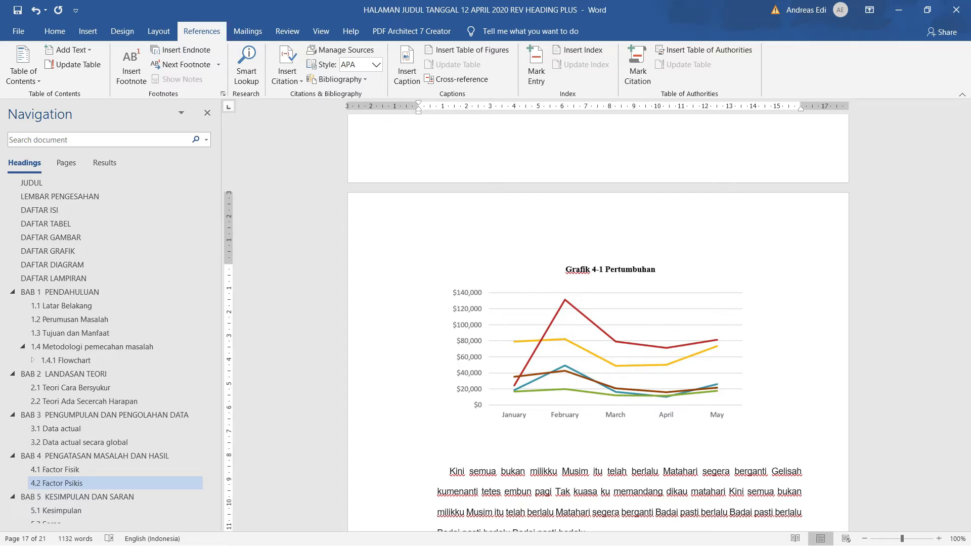
Add the title "Pareto" to the Diagram 3-1 caption above the Pareto chart.
scroll(607, 263, up, 10)
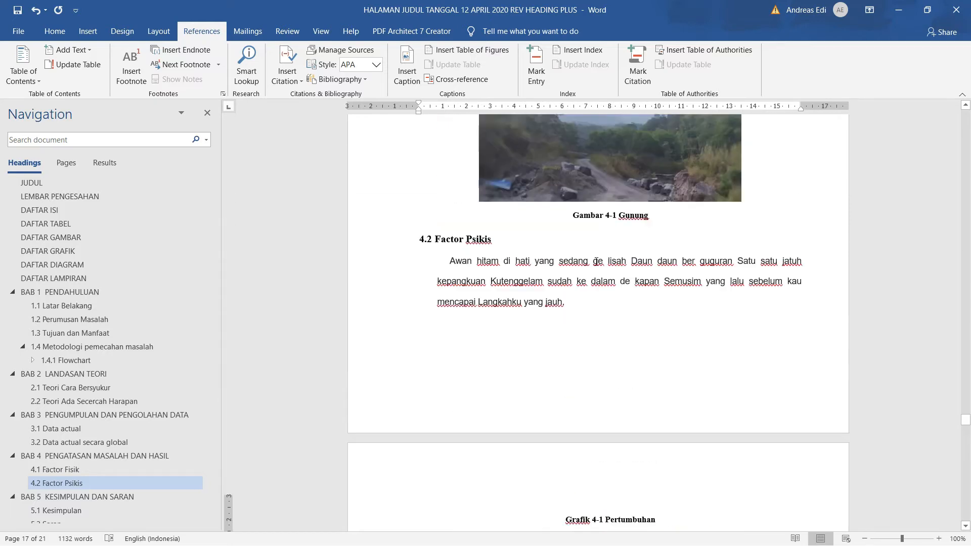
scroll(599, 259, up, 15)
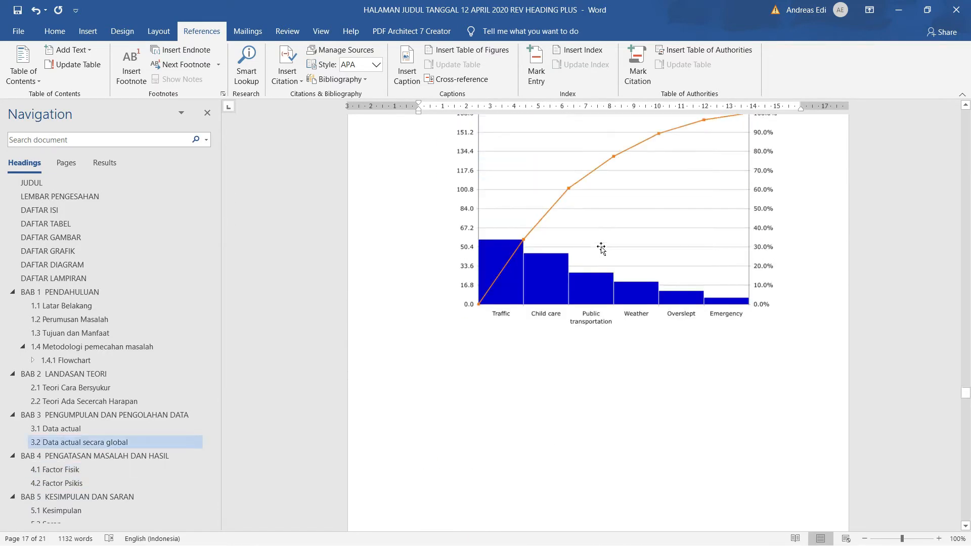
scroll(617, 247, up, 3)
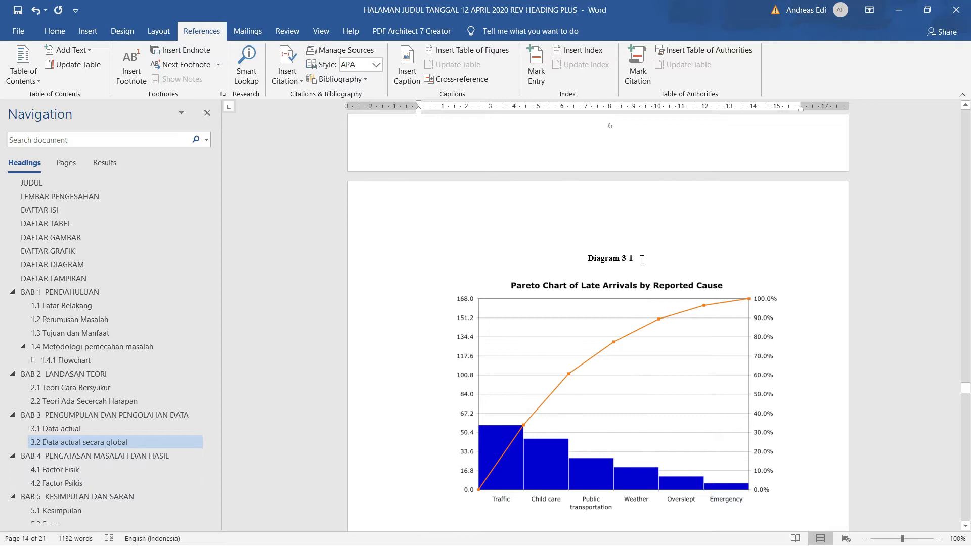
click(642, 259)
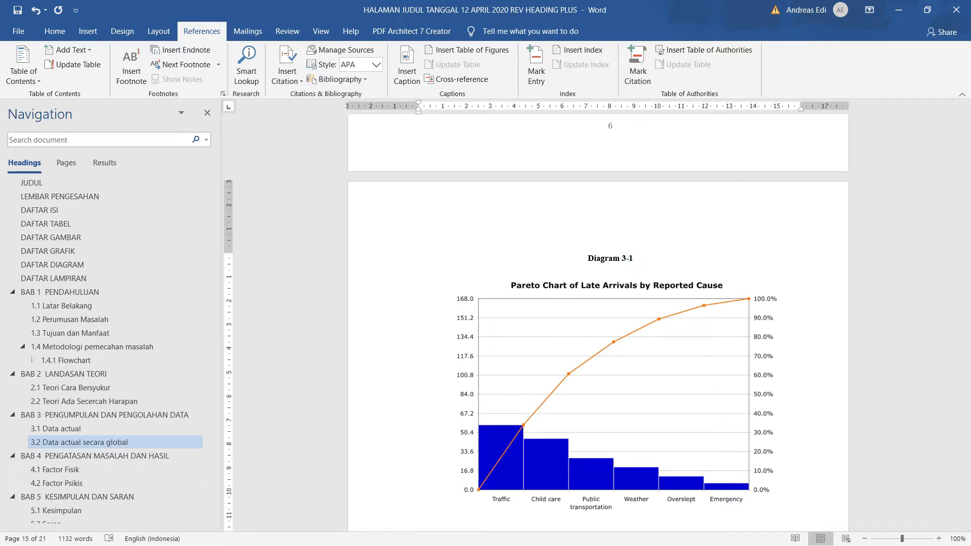
text(Pareto)
Review the pages from the Pareto chart through DAFTAR RIWAYAT HIDUP, and the existing lists under DAFTAR GAMBAR and DAFTAR TABEL.
scroll(646, 253, down, 10)
scroll(646, 253, down, 10)
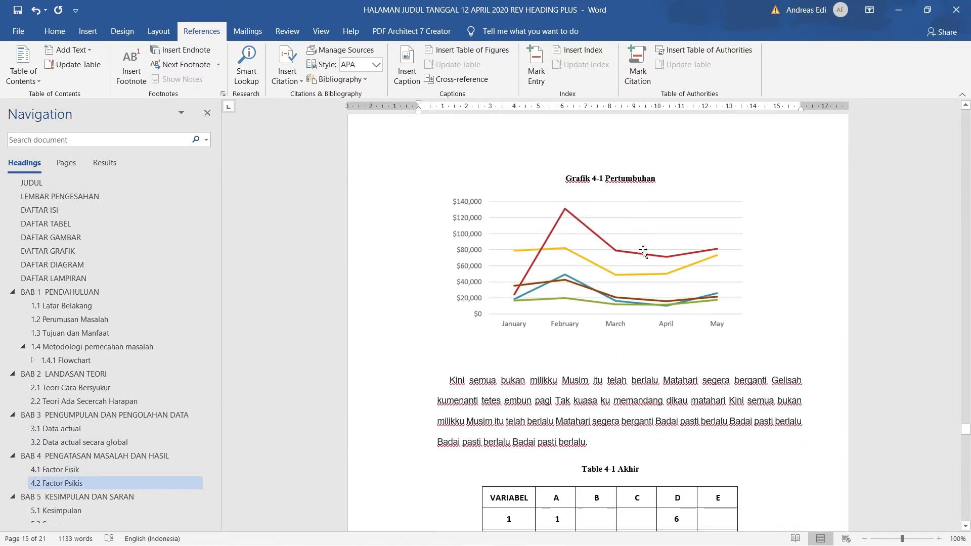
scroll(640, 249, down, 7)
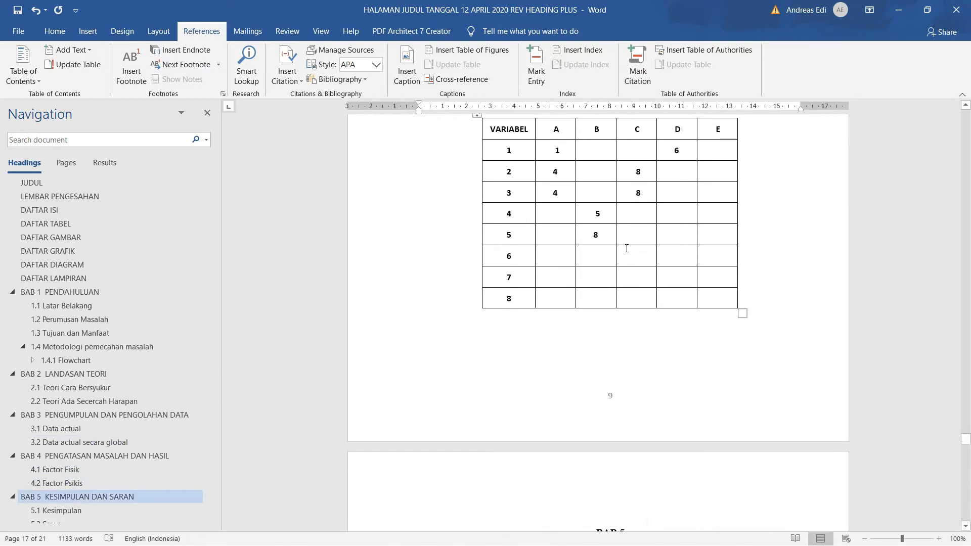
scroll(626, 249, down, 10)
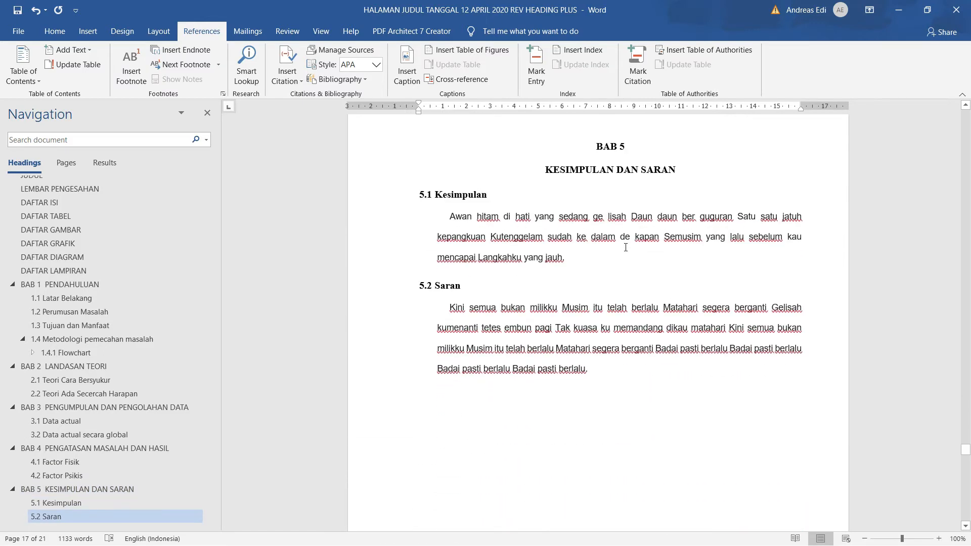
scroll(625, 247, down, 10)
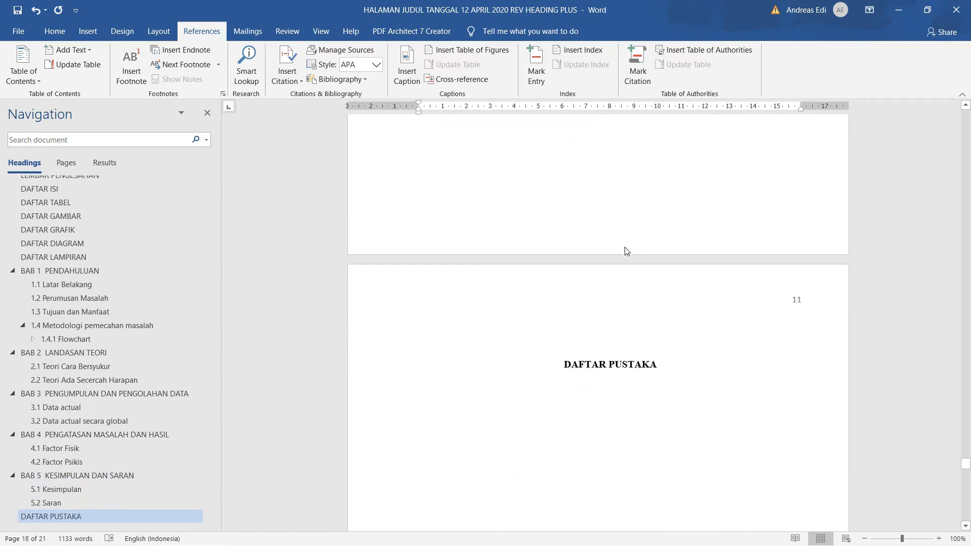
scroll(626, 250, down, 8)
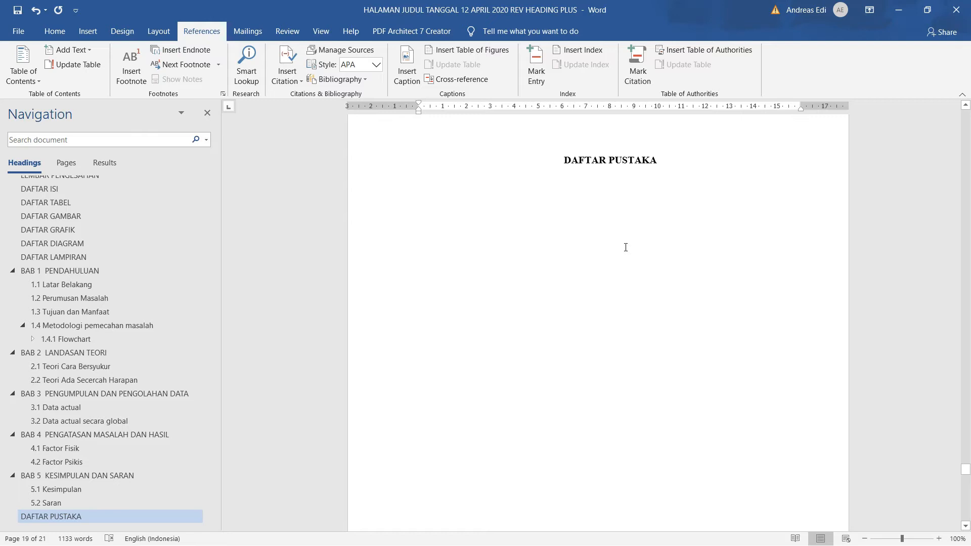
scroll(626, 247, down, 6)
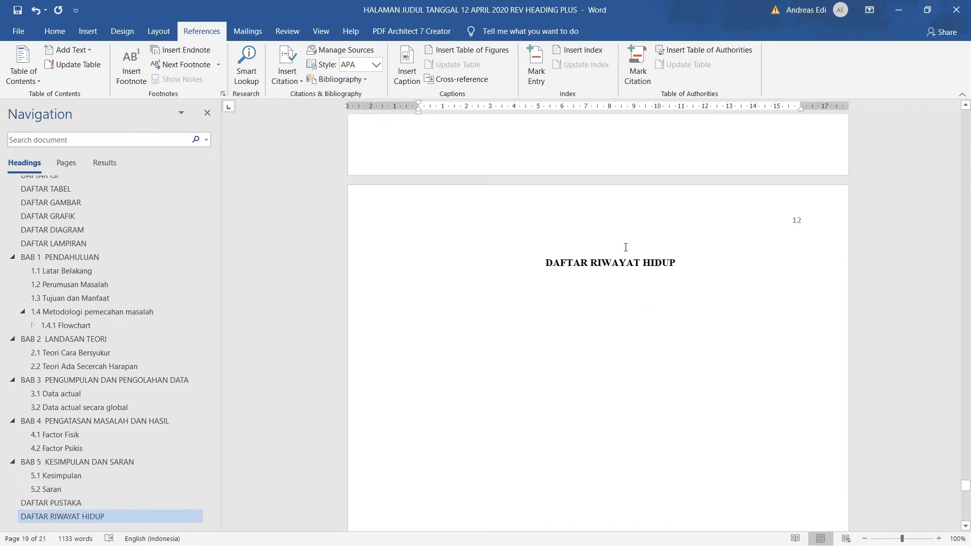
scroll(626, 246, up, 6)
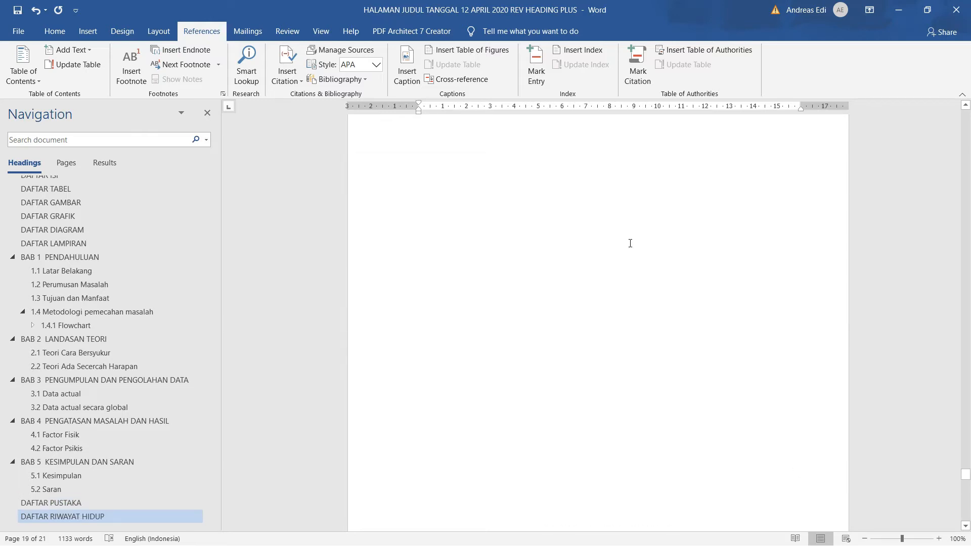
scroll(630, 243, up, 3)
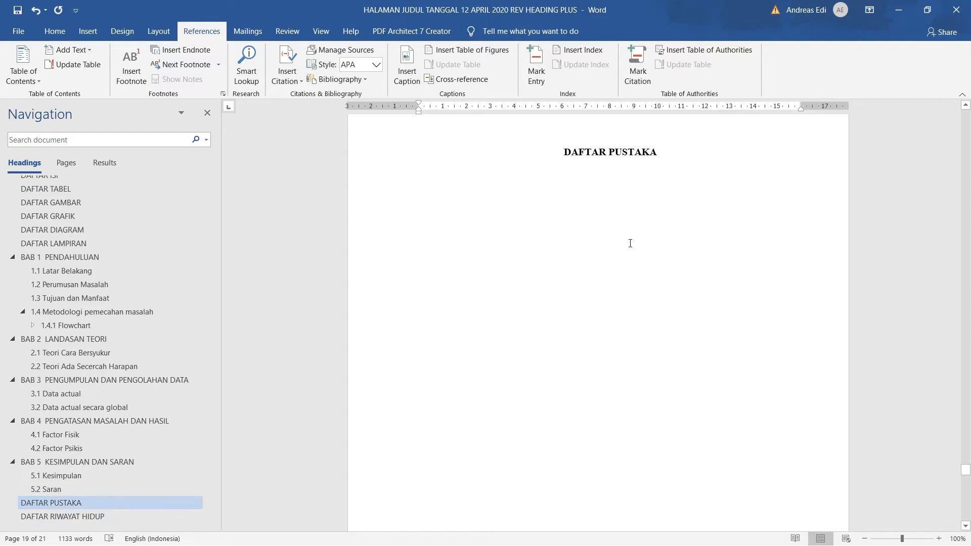
scroll(629, 243, up, 2)
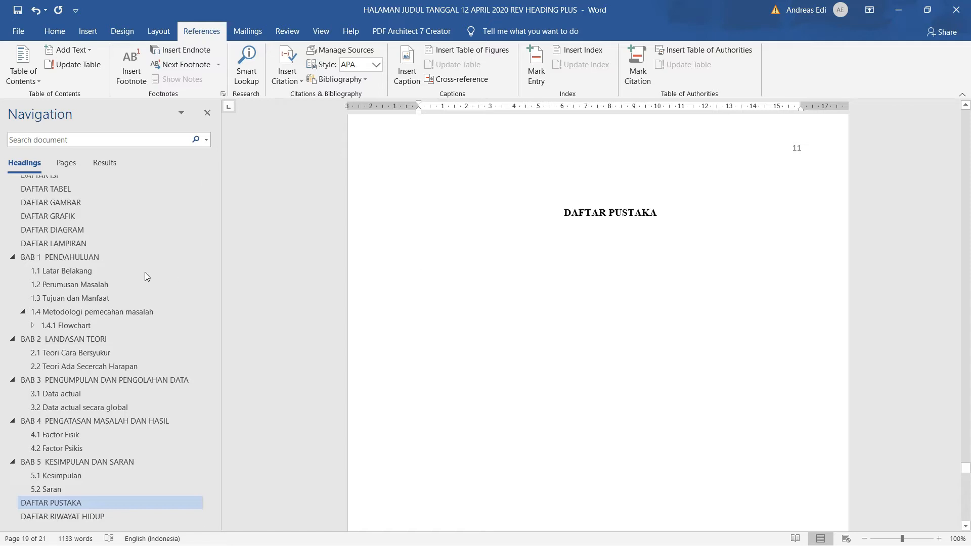
click(72, 217)
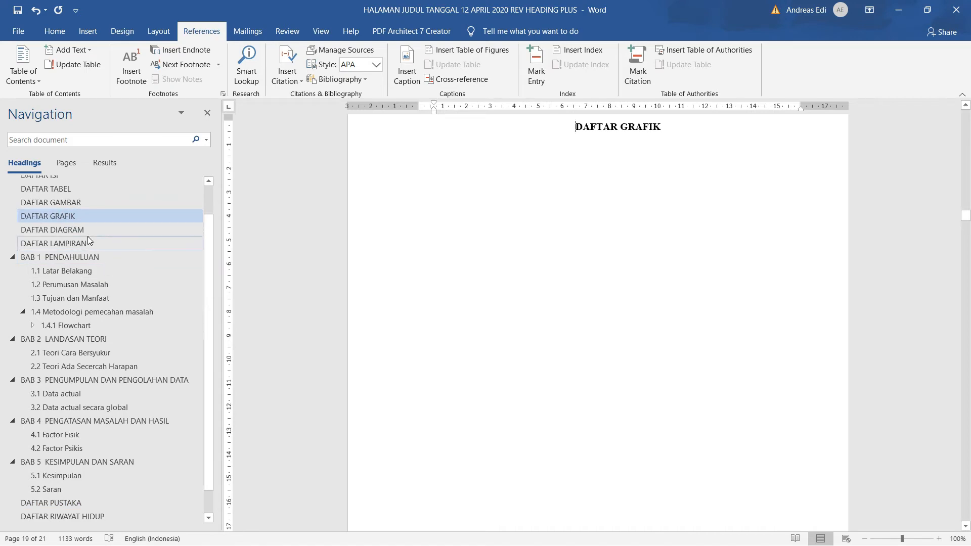
click(80, 204)
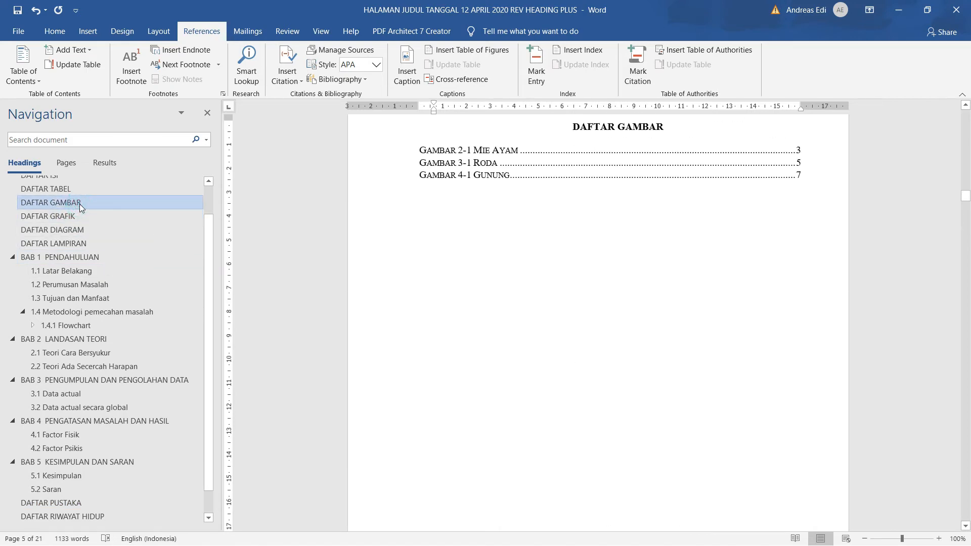
click(78, 187)
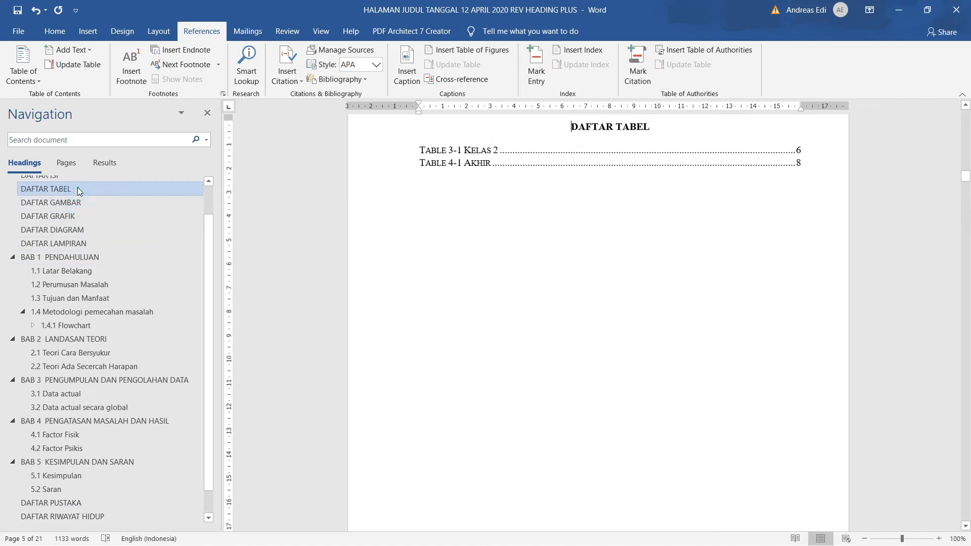
Insert a table of figures for the Grafik caption label on a new line below the DAFTAR GRAFIK heading.
click(85, 216)
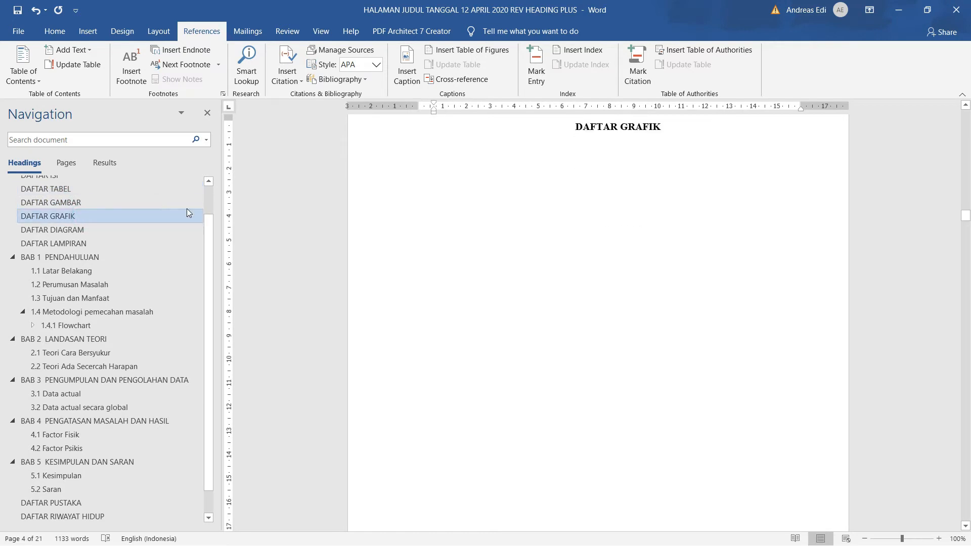
click(667, 132)
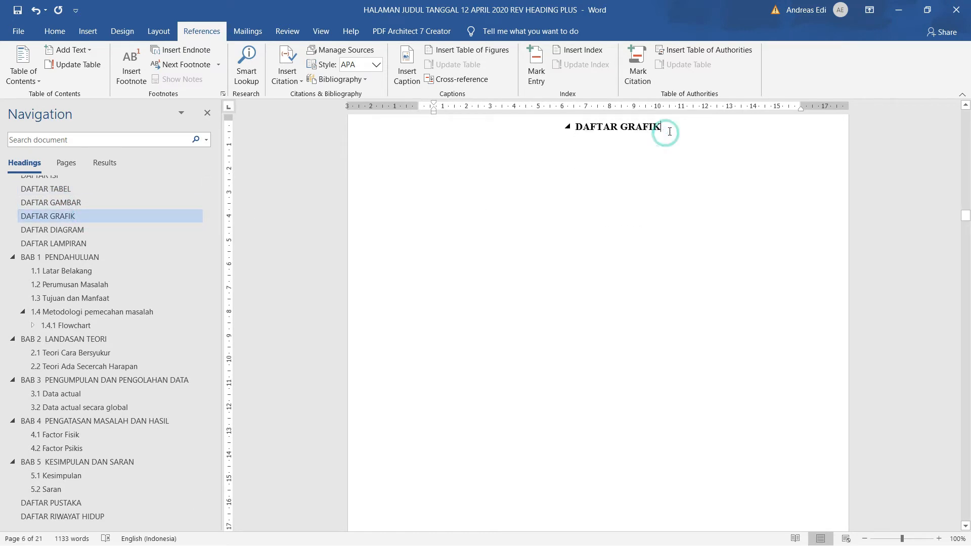
key(Return)
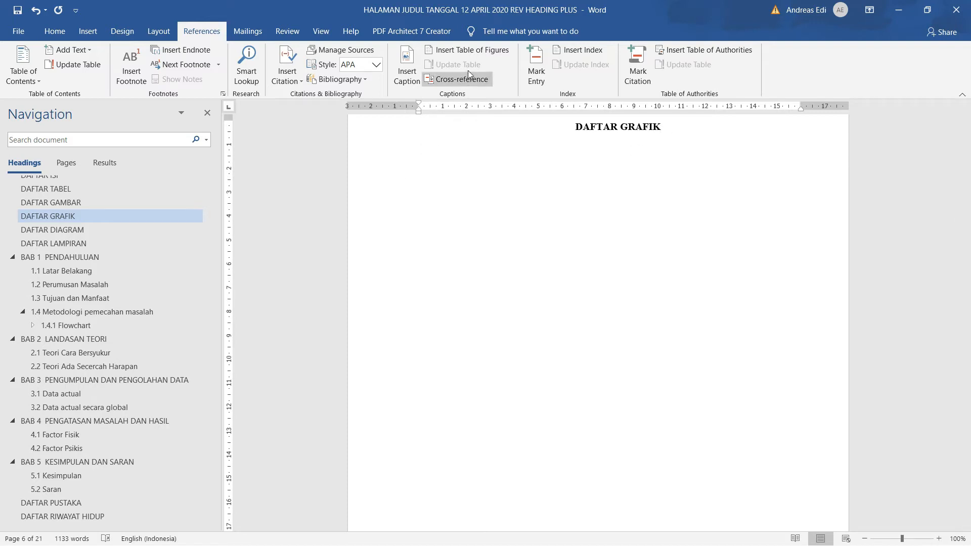
click(463, 51)
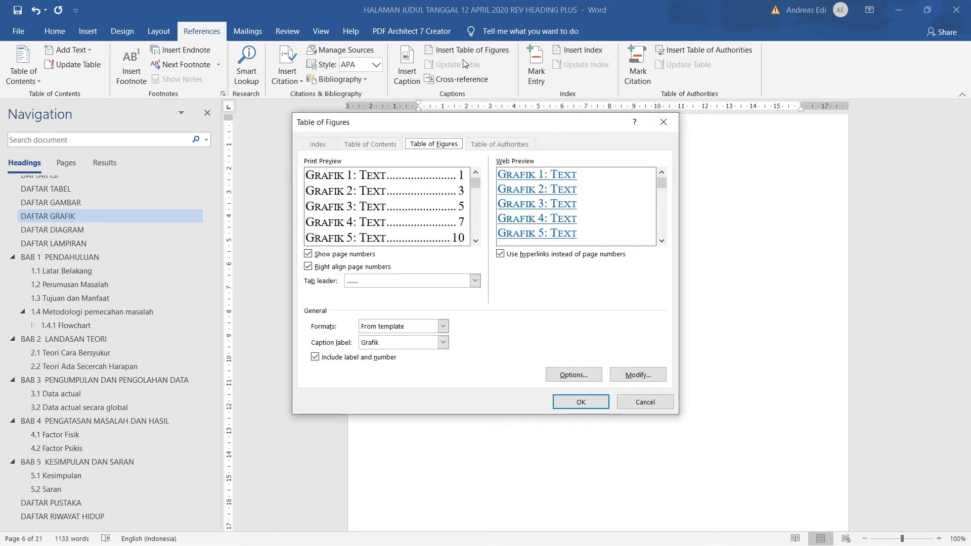
drag(519, 127, 508, 160)
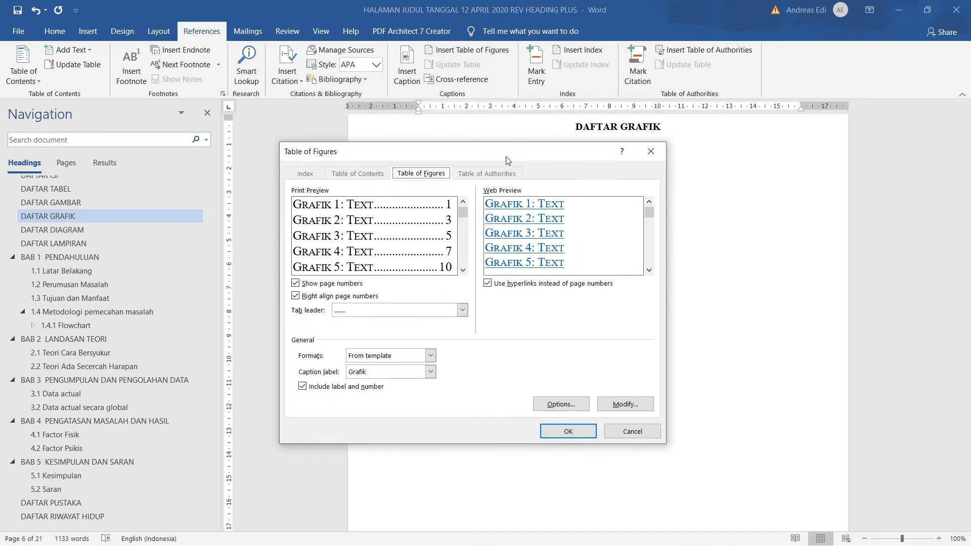
click(431, 371)
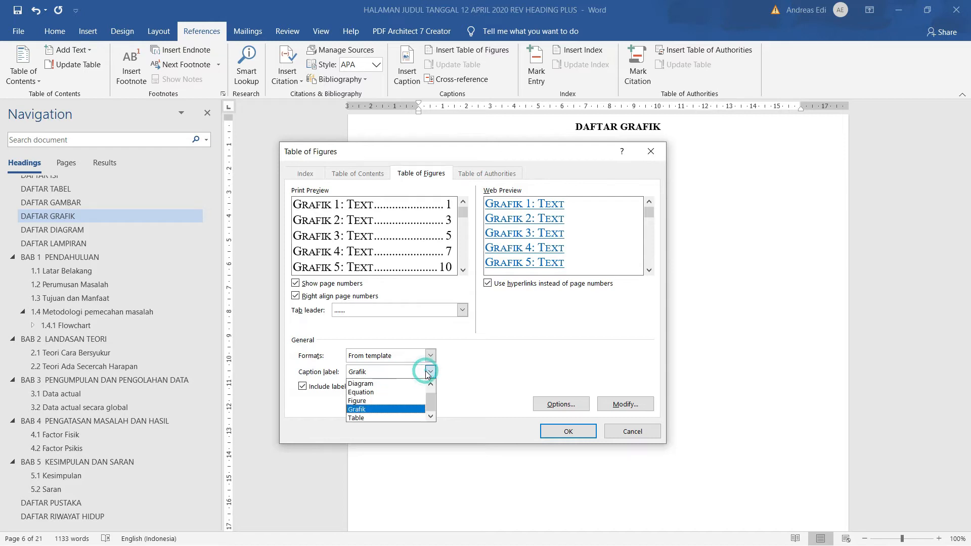
click(395, 409)
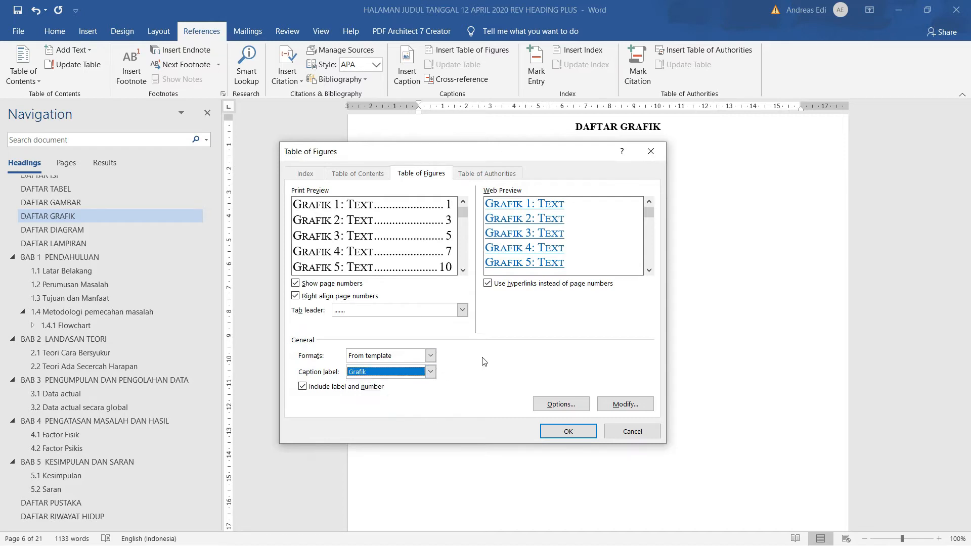
click(560, 433)
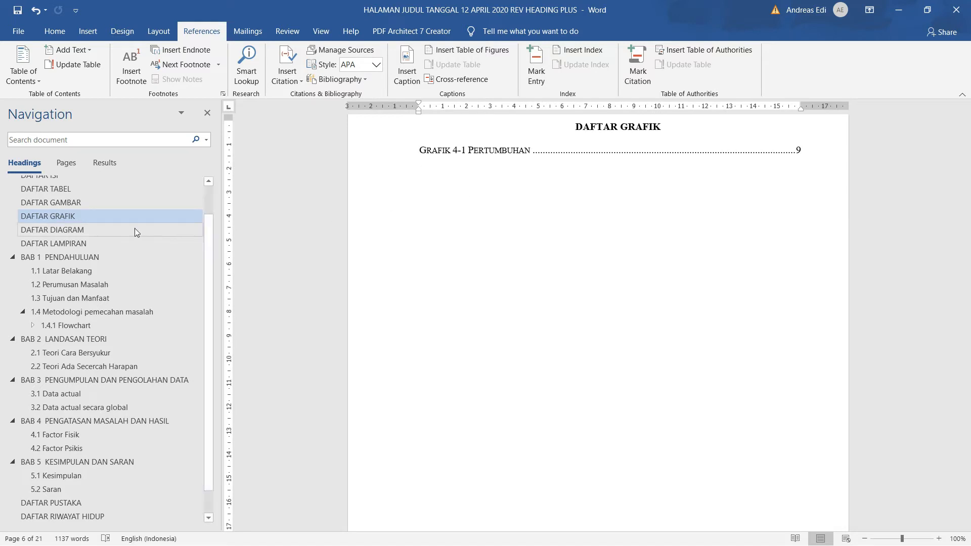
Insert a table of figures for the Diagram caption label on a new line below the DAFTAR DIAGRAM heading.
click(86, 230)
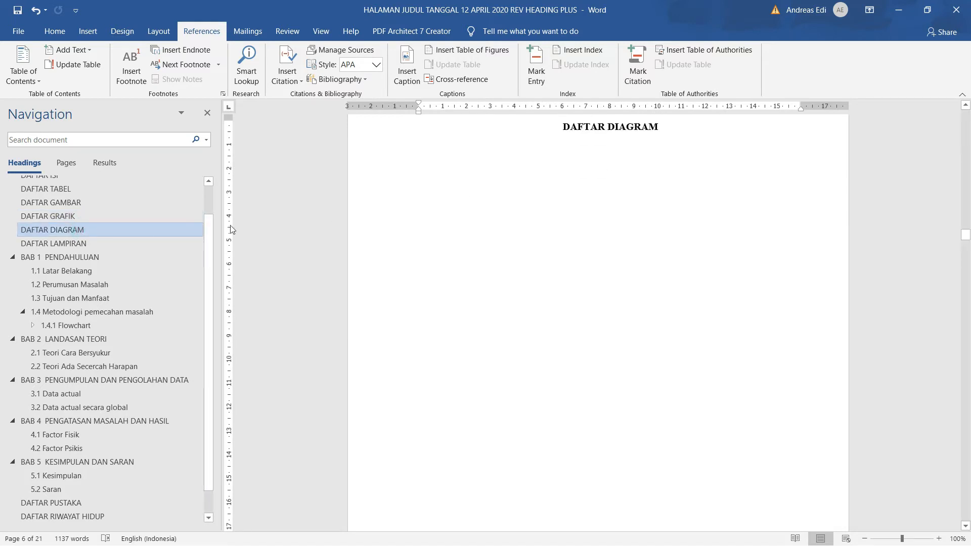
click(673, 125)
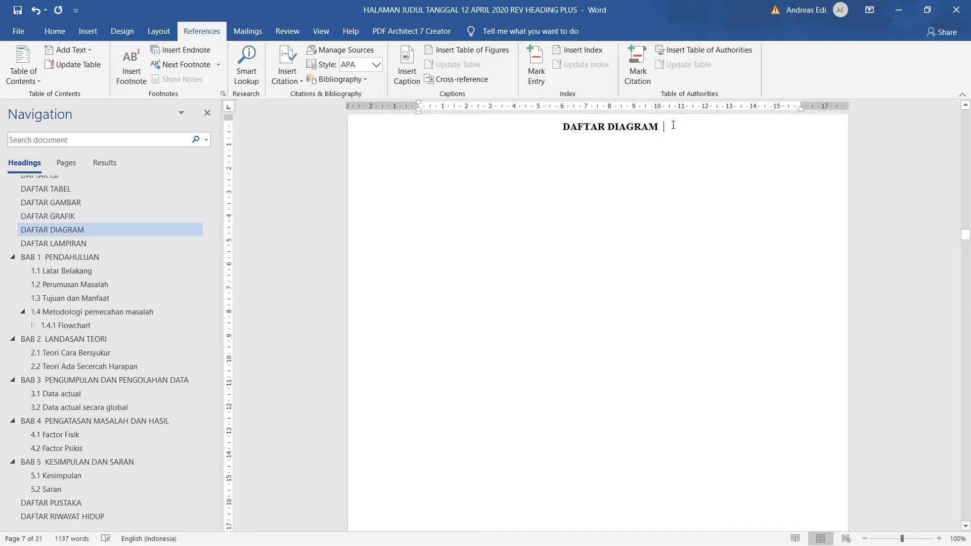
key(Return)
click(475, 53)
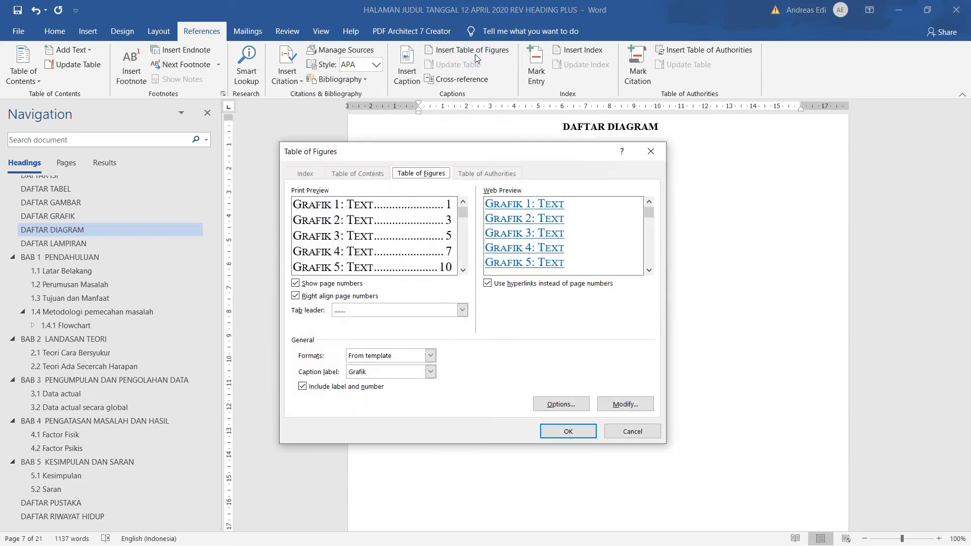
click(430, 371)
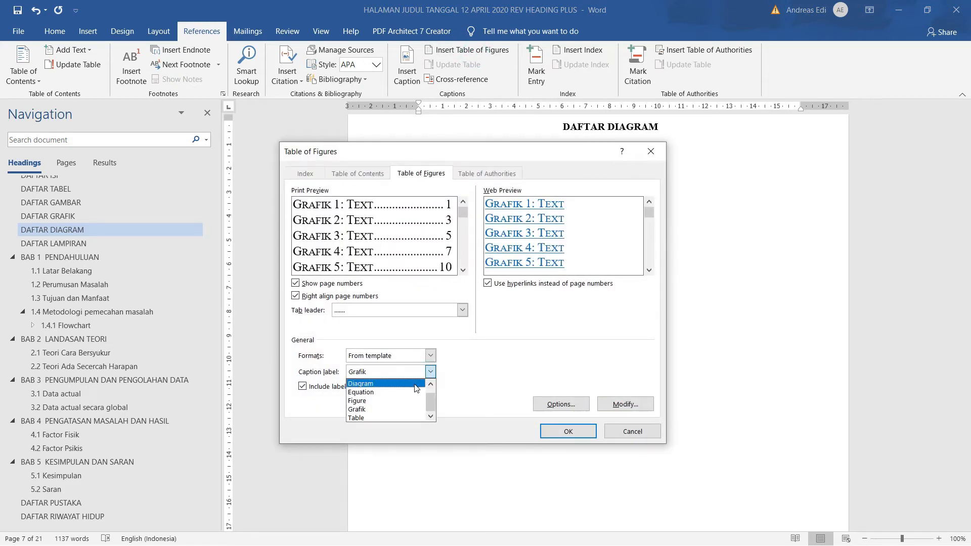
click(399, 381)
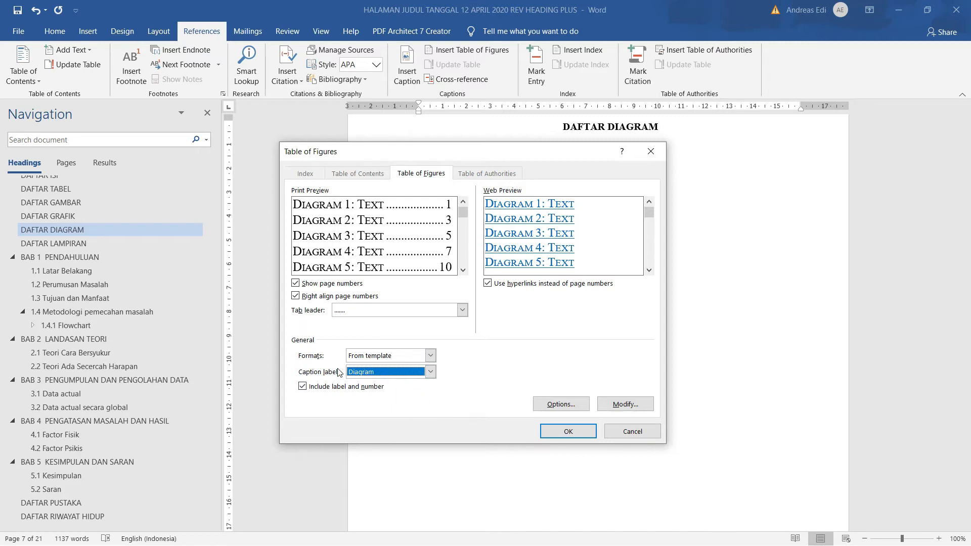
click(564, 432)
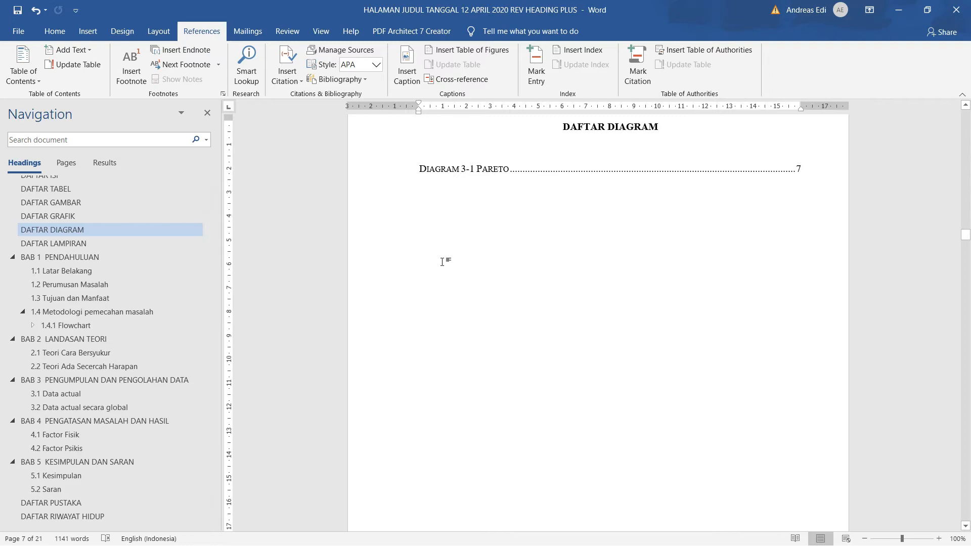
Place the cursor after the DAFTAR PUSTAKA heading and delete all sources from the document's current source list.
scroll(442, 261, down, 8)
scroll(443, 262, down, 10)
scroll(445, 267, down, 1)
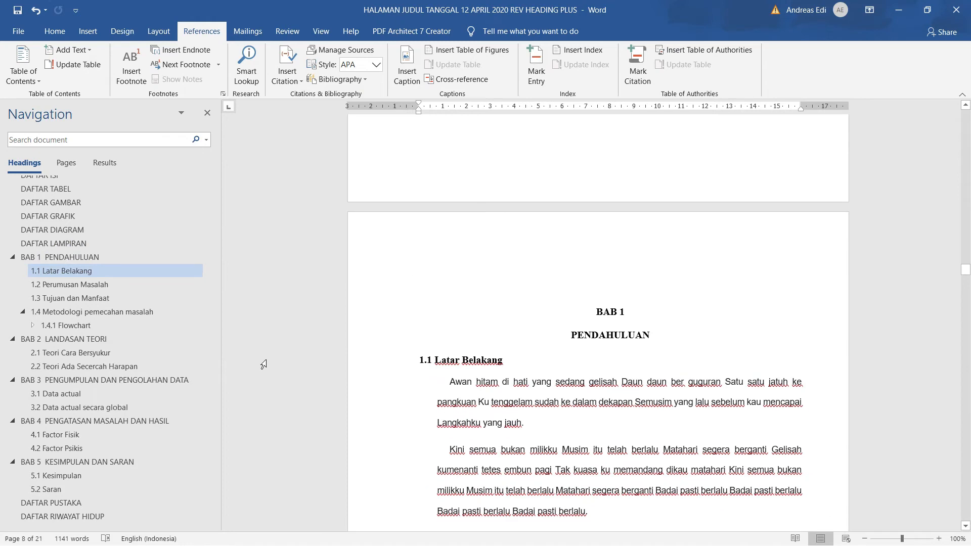
scroll(428, 353, down, 2)
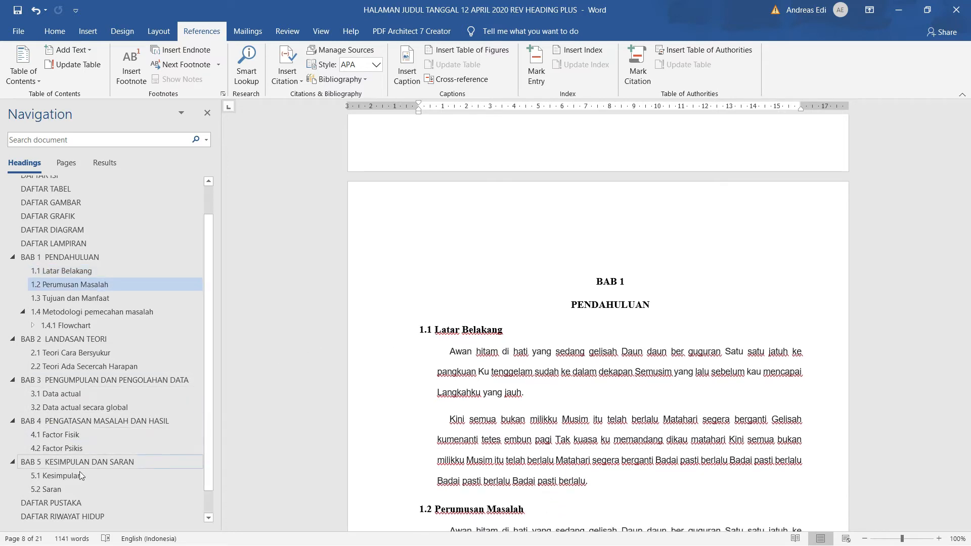
click(73, 505)
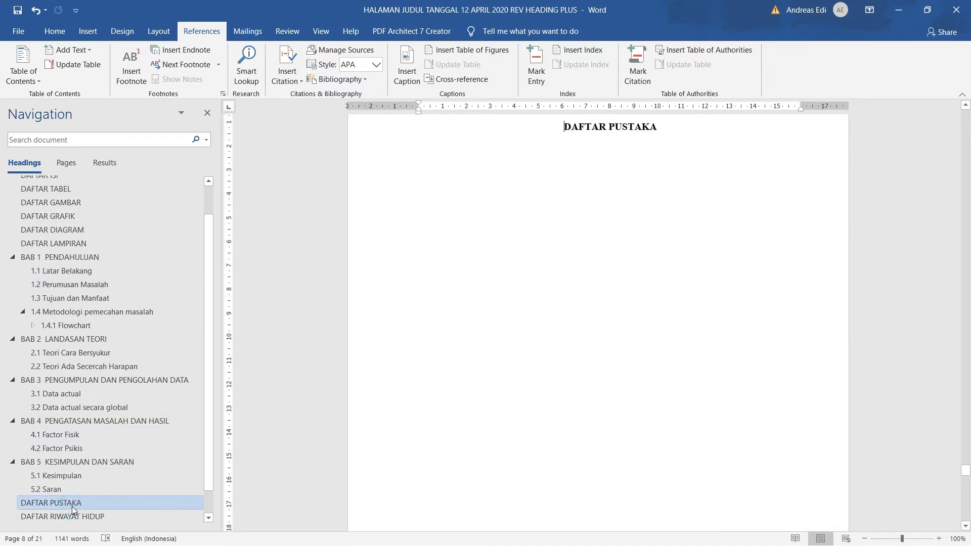
click(665, 127)
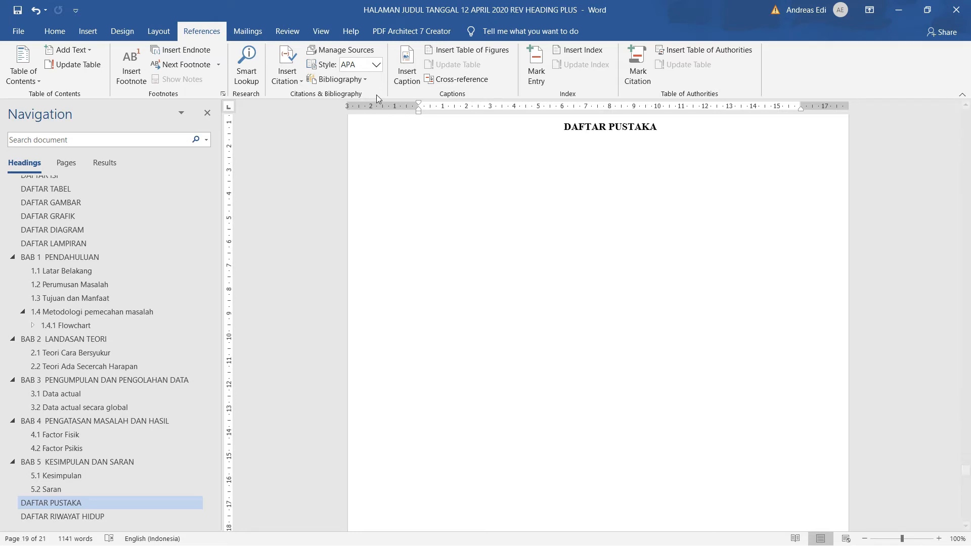
click(364, 54)
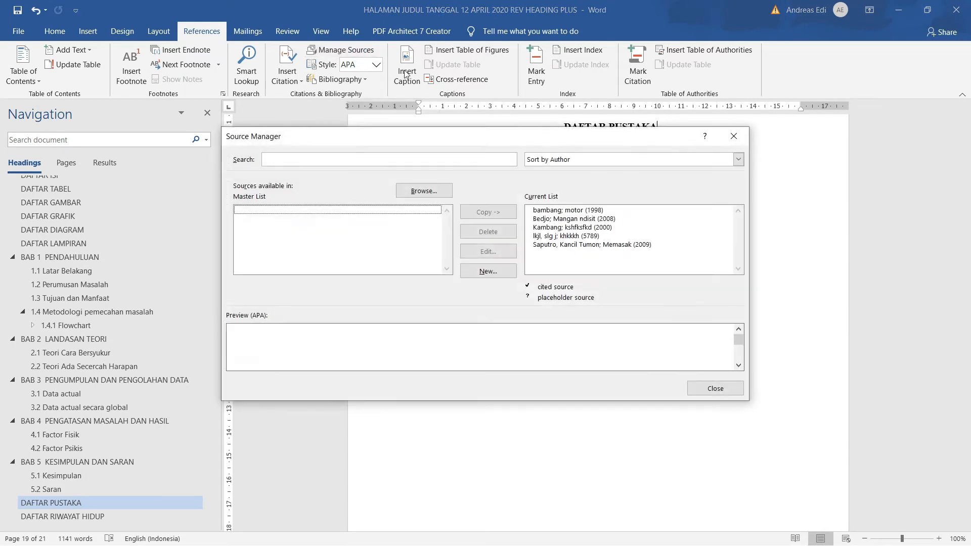
click(652, 245)
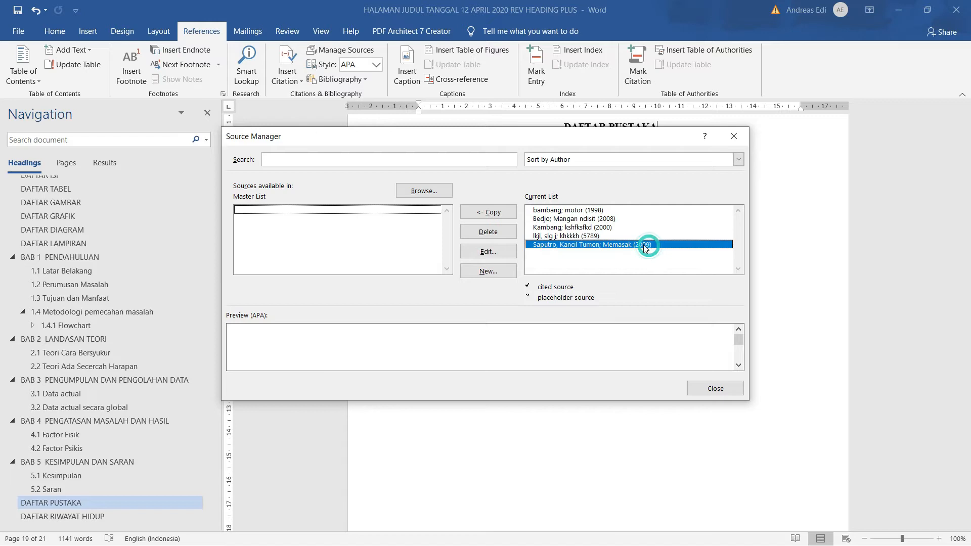
shift+click(603, 219)
shift+click(598, 210)
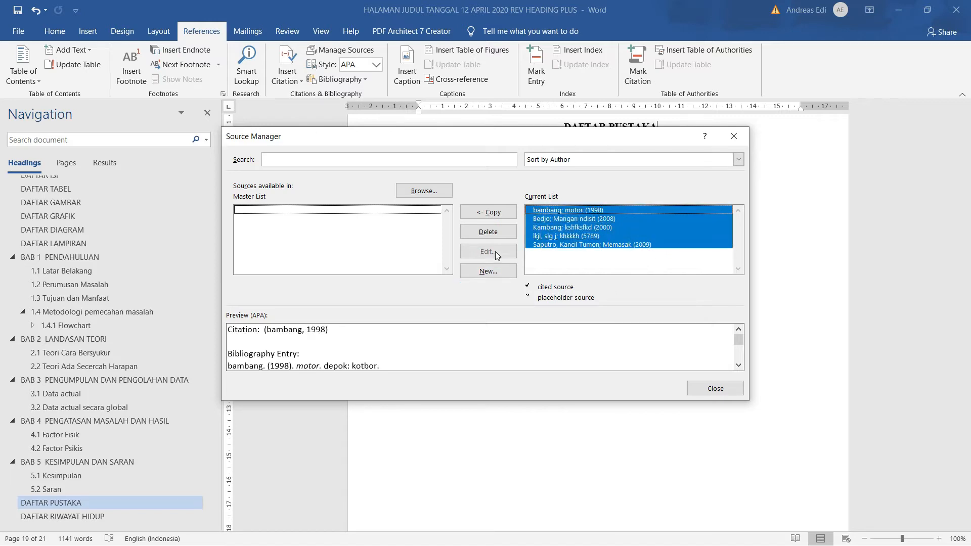
click(492, 232)
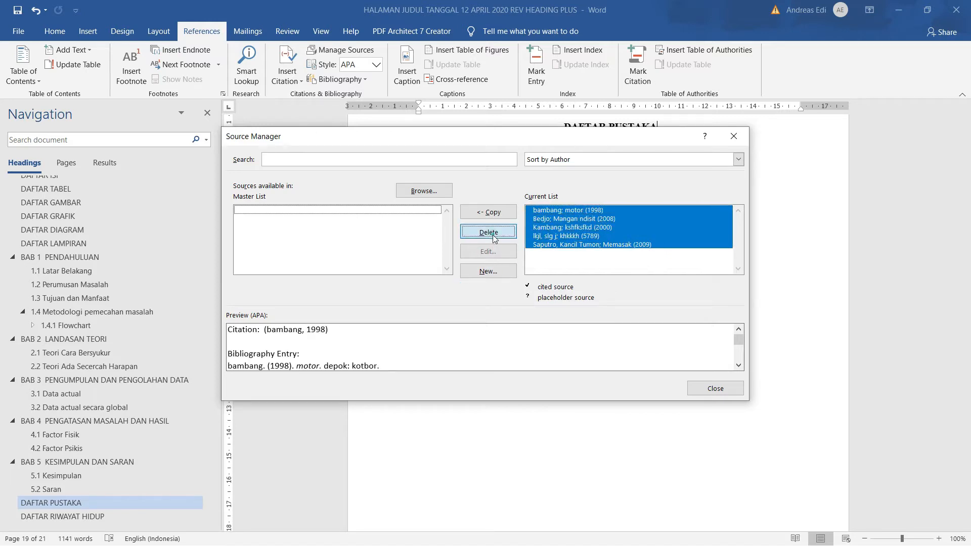
Start a new Book source and add its author's last, first and middle names.
click(488, 272)
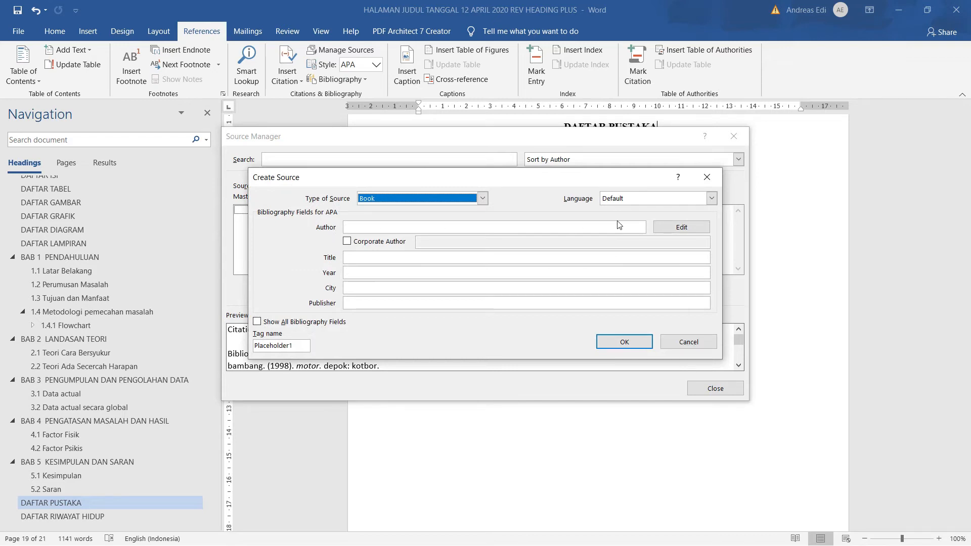
click(674, 228)
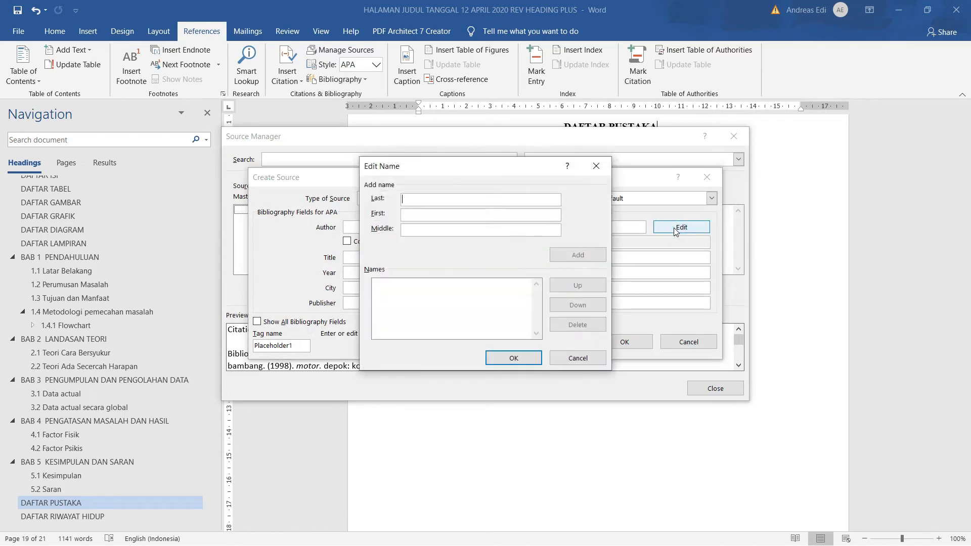
text(Budi)
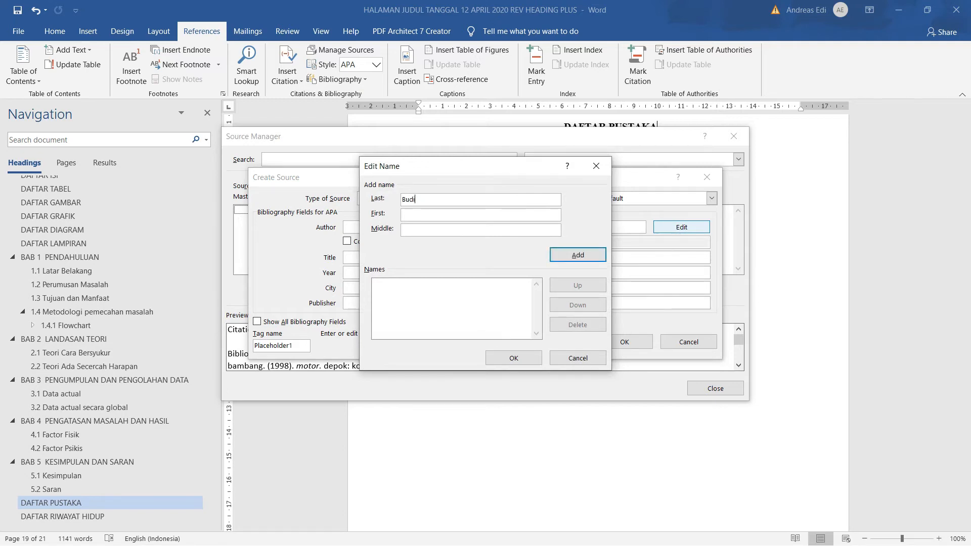
click(425, 215)
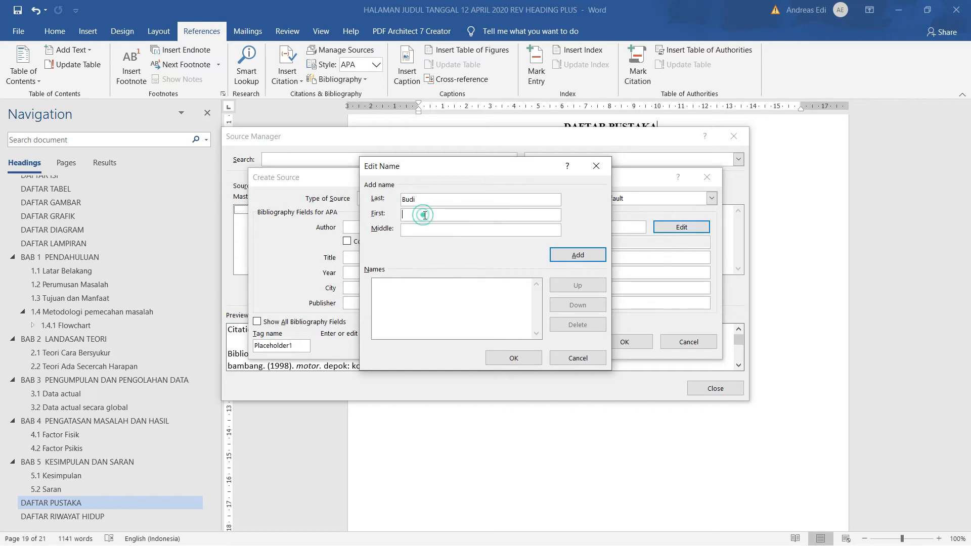
text(Rya)
key(BackSpace)
key(BackSpace)
key(BackSpace)
text(Arya)
click(414, 230)
text(Nyoto)
click(569, 258)
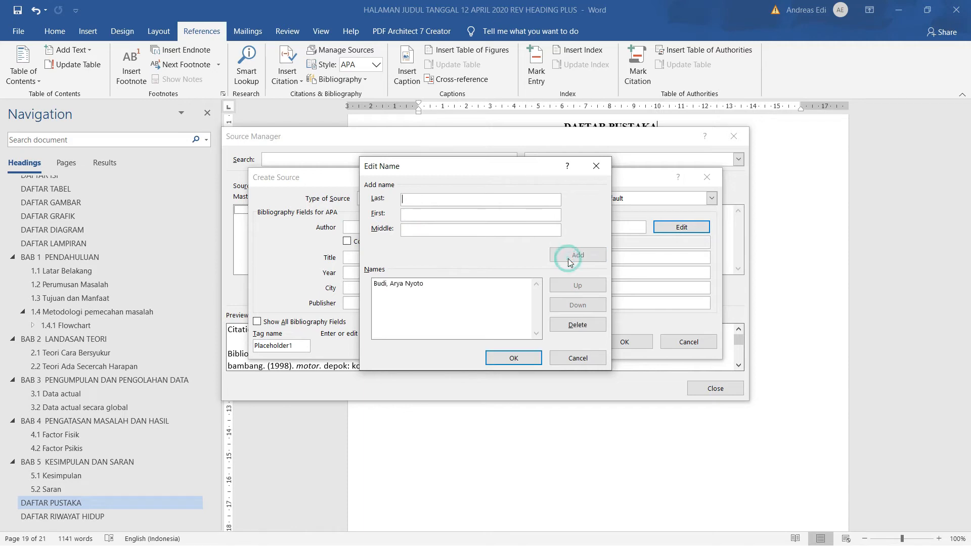
click(518, 360)
Enter the title Merawat mesin, year 2005, city Jakarta and publisher Kempit, and save the source.
click(360, 257)
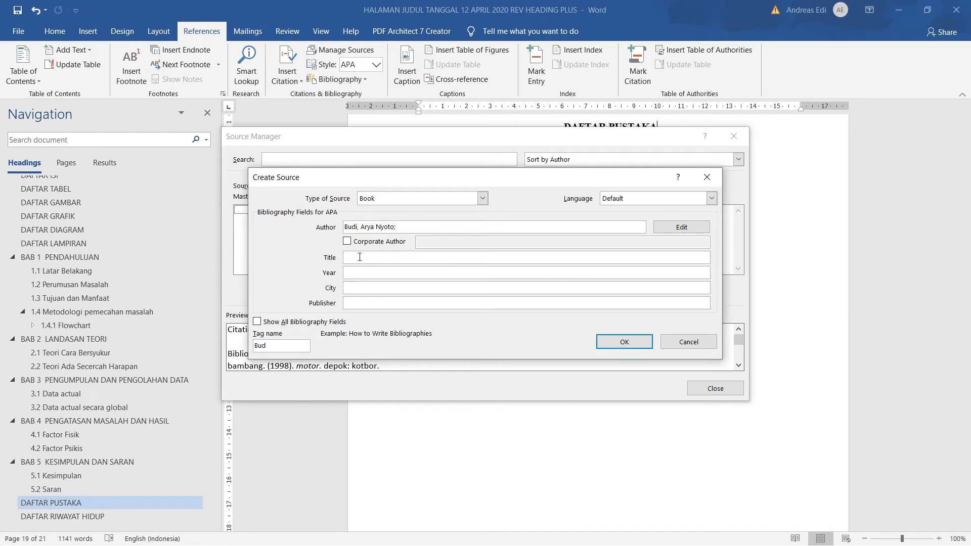
text(Merawat mesin)
click(360, 274)
text(2005)
click(373, 287)
text(Jakarta)
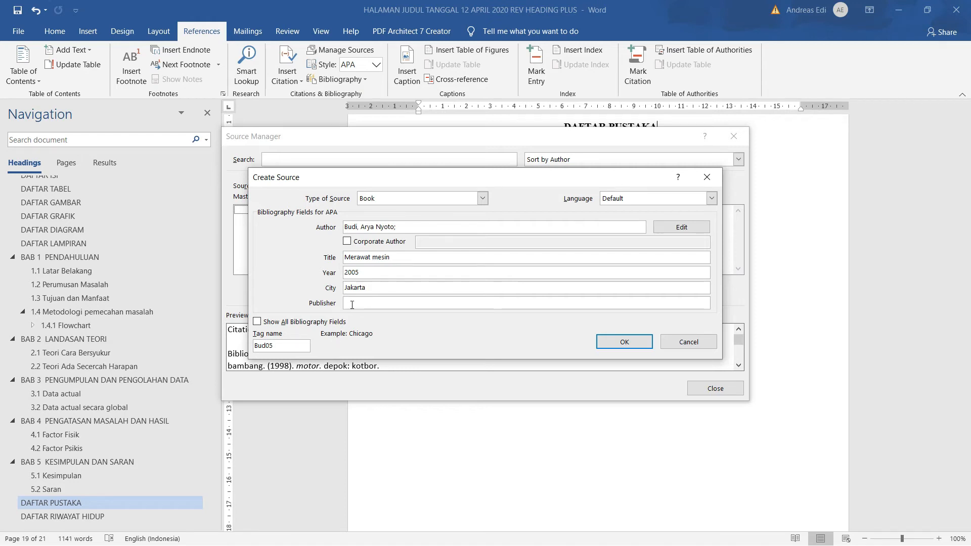
click(352, 304)
text(Kempit)
click(615, 346)
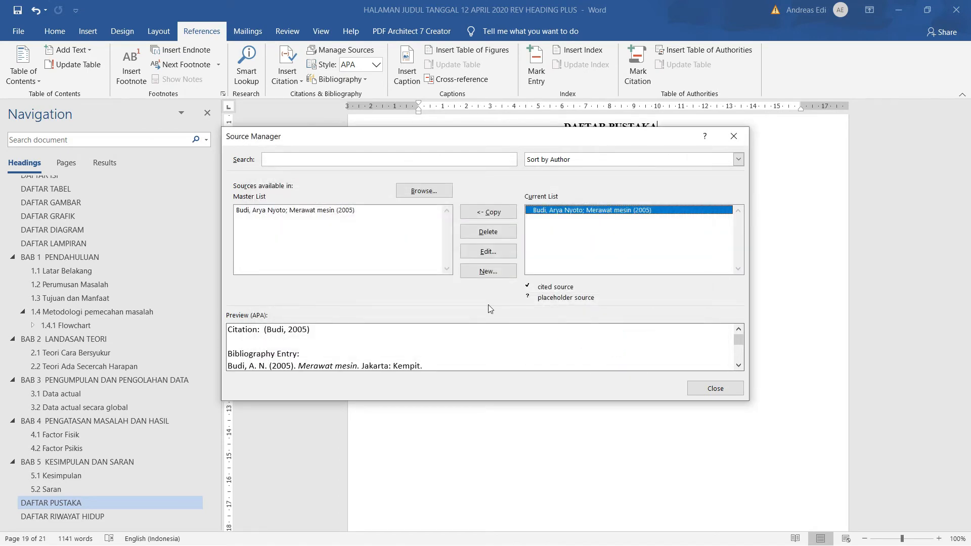
Start a second source of type Book and add its author's last, first and middle names.
click(487, 276)
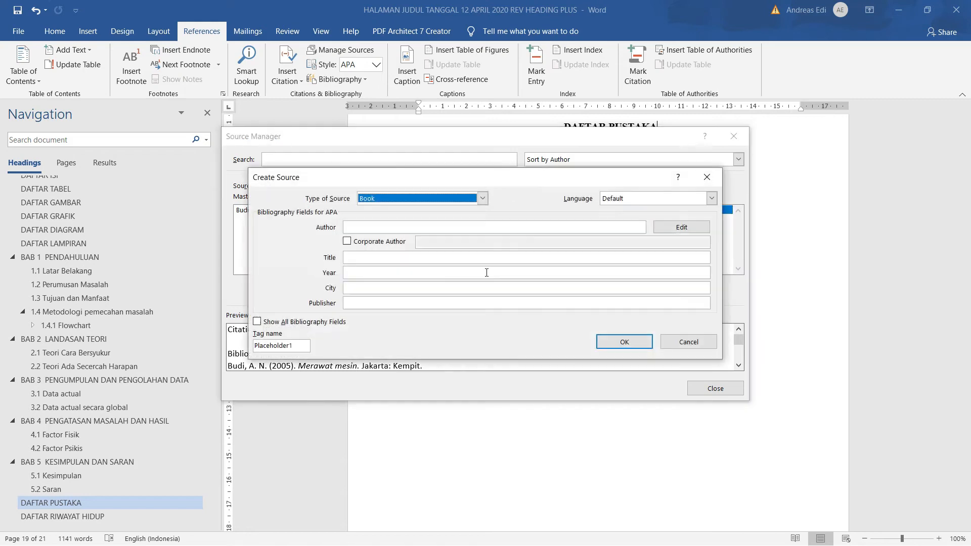
click(483, 200)
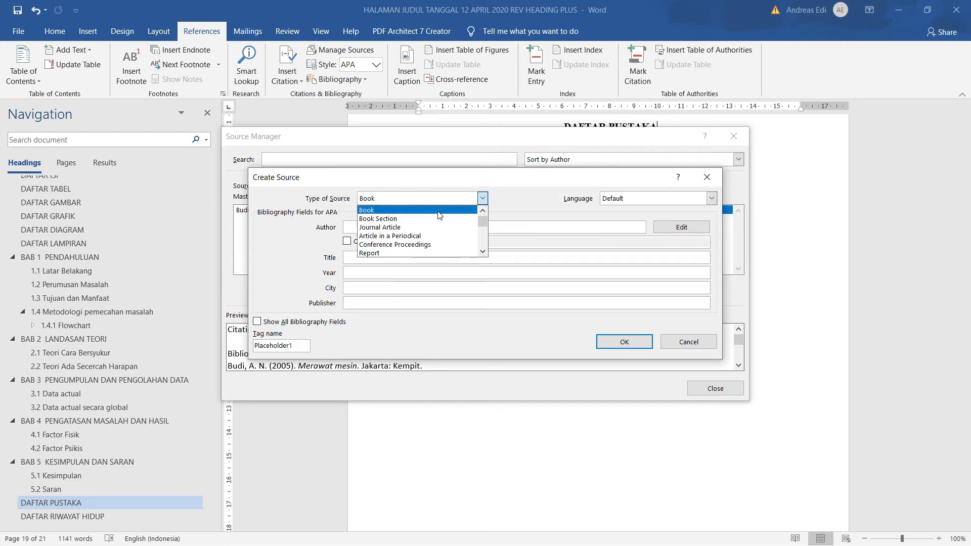
click(439, 212)
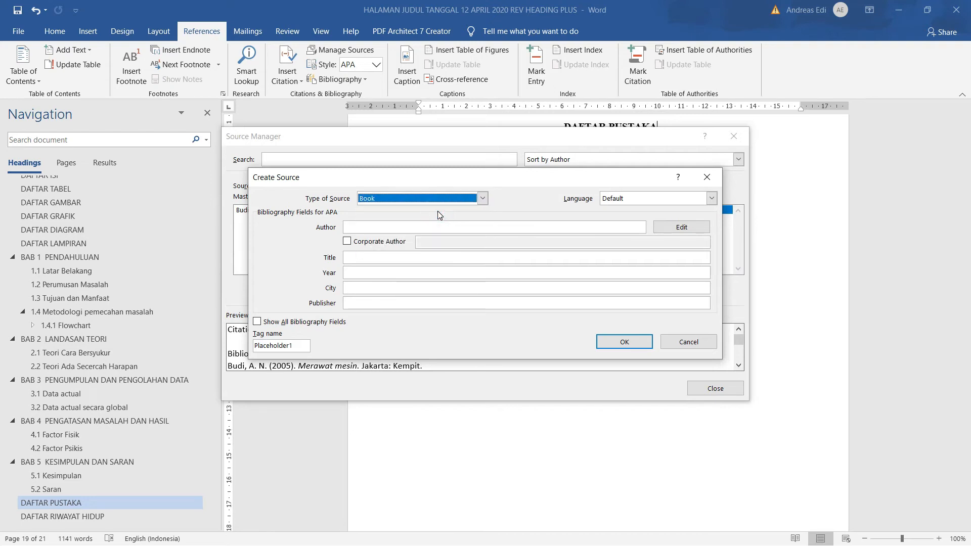
click(493, 227)
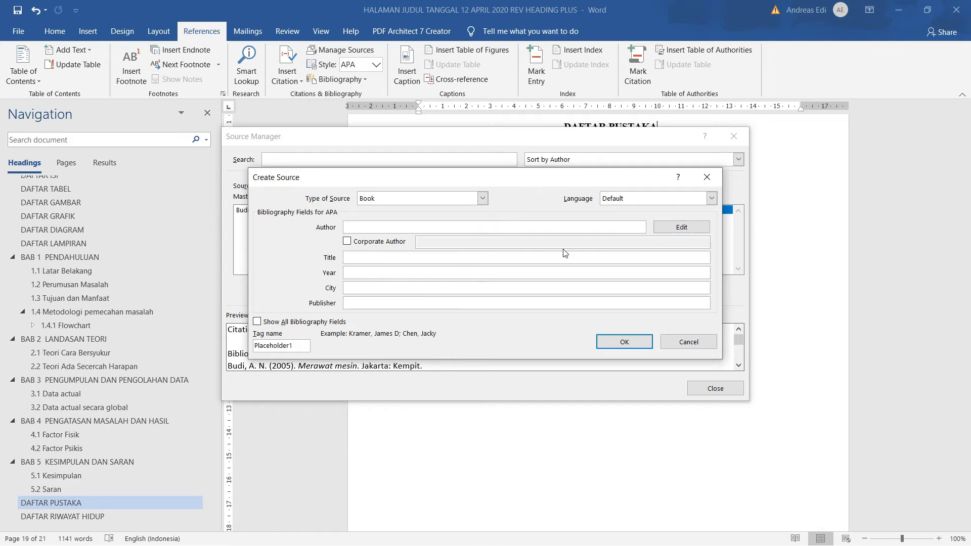
click(676, 229)
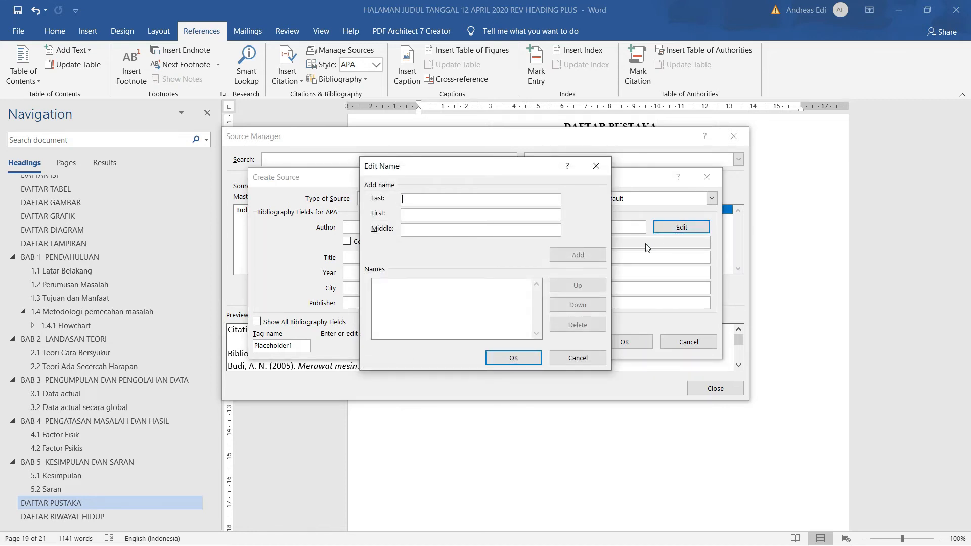
text(Karyo)
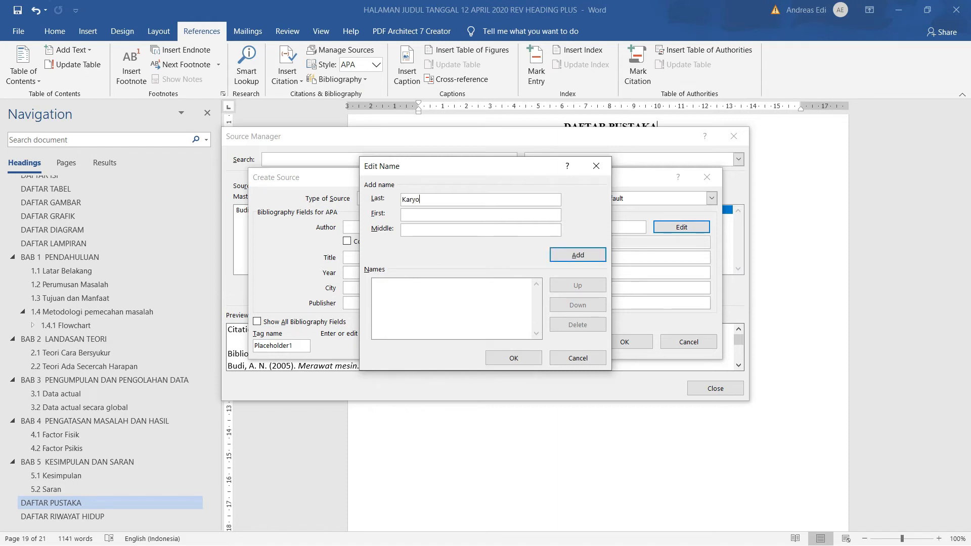
click(528, 217)
text(Sarno)
click(451, 231)
text(Keno)
click(571, 256)
click(515, 357)
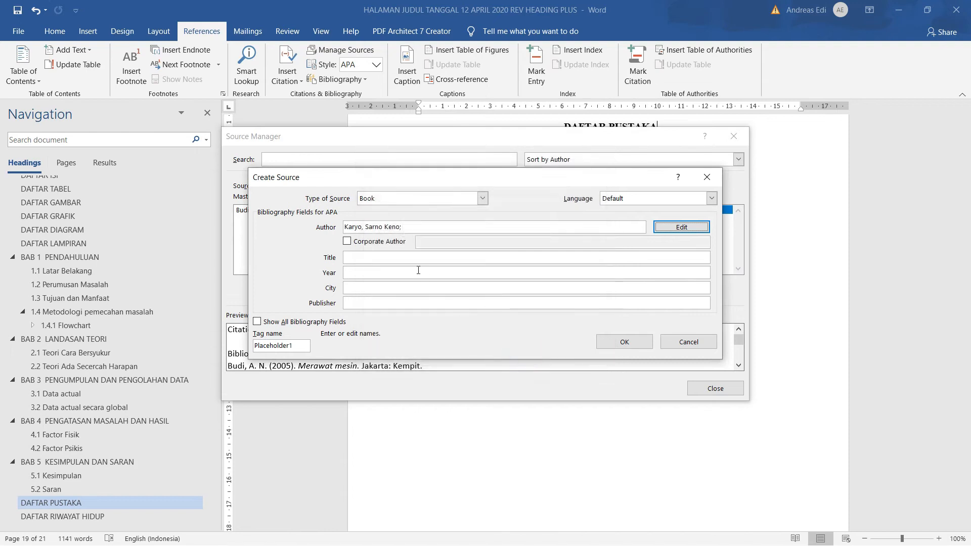
Enter Injeki- as the second book's title and save the source without year, city or publisher.
click(397, 255)
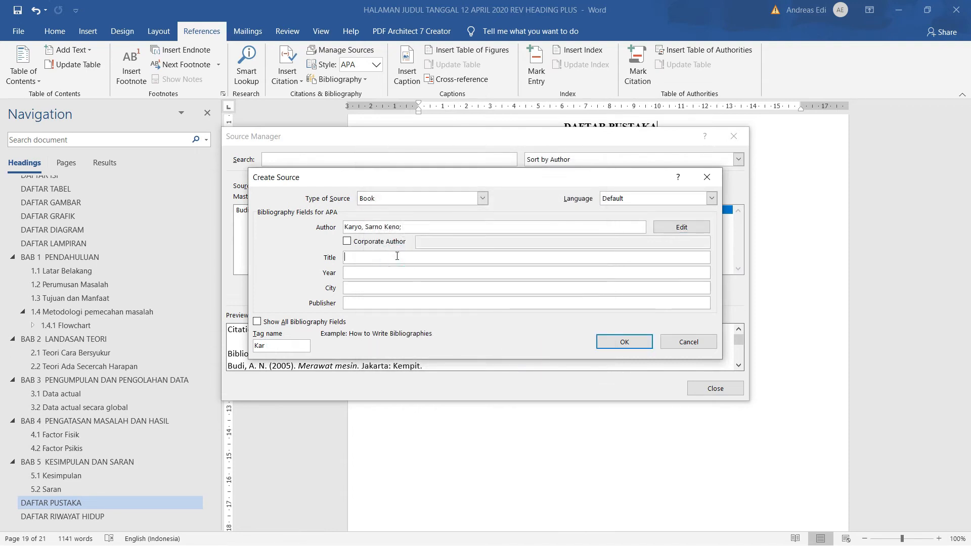
text(Injeki-)
key(Return)
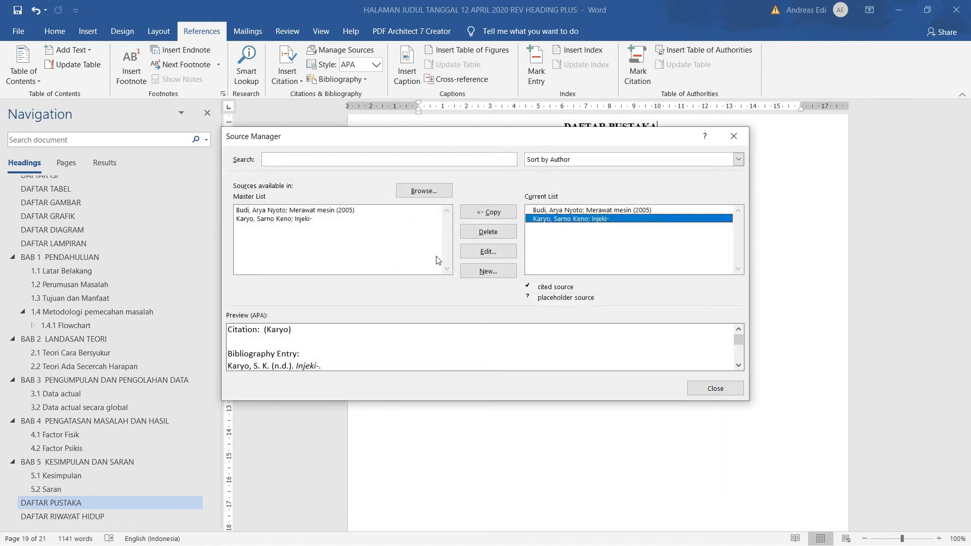
Delete the incomplete Injeki- source from the master list.
click(474, 270)
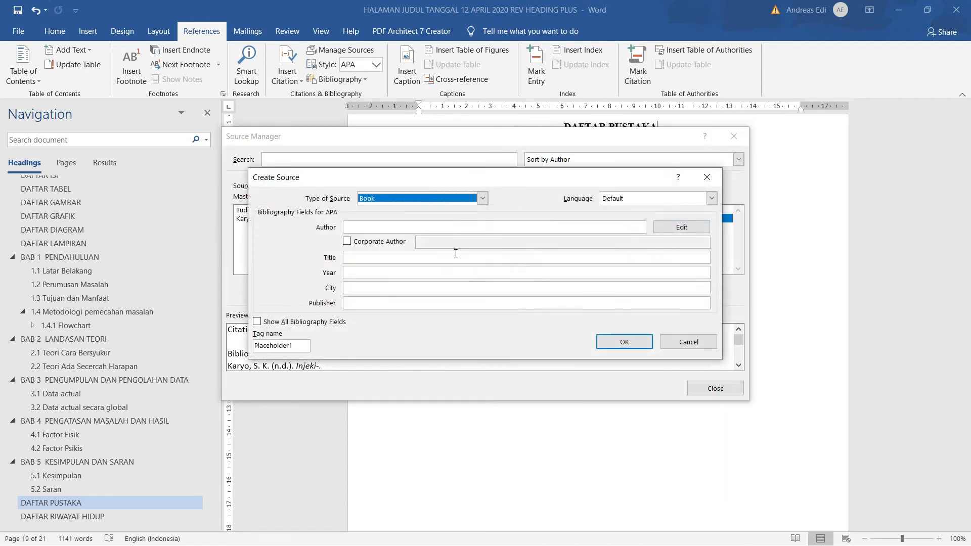
click(688, 341)
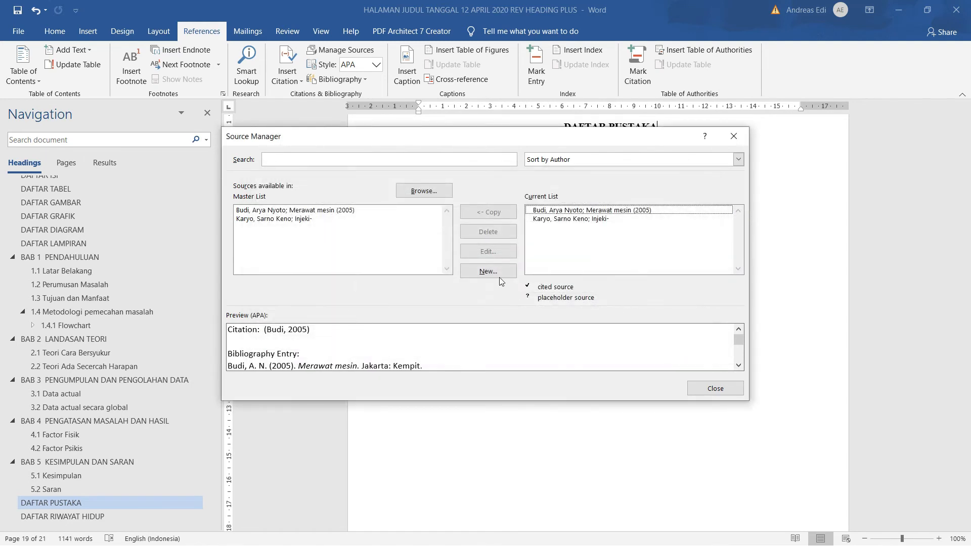
click(279, 219)
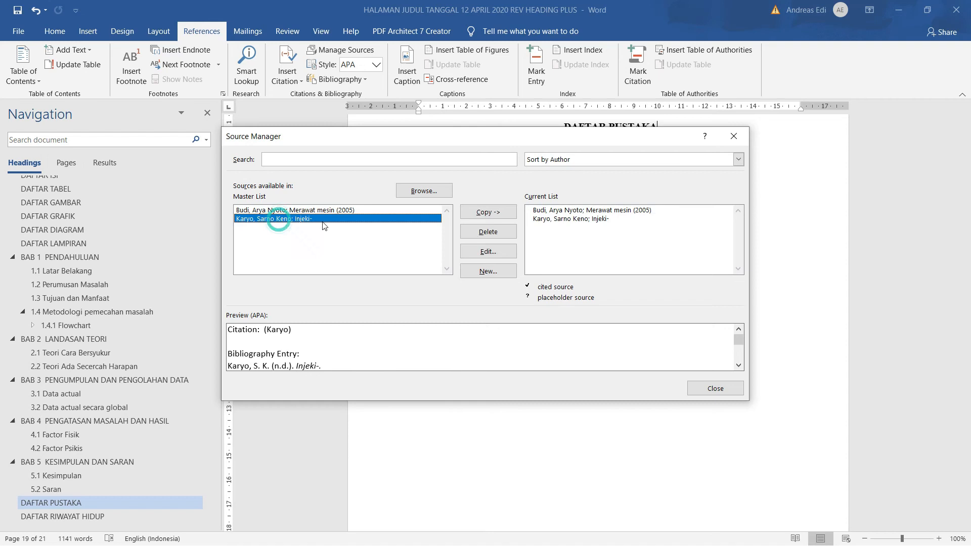
click(506, 233)
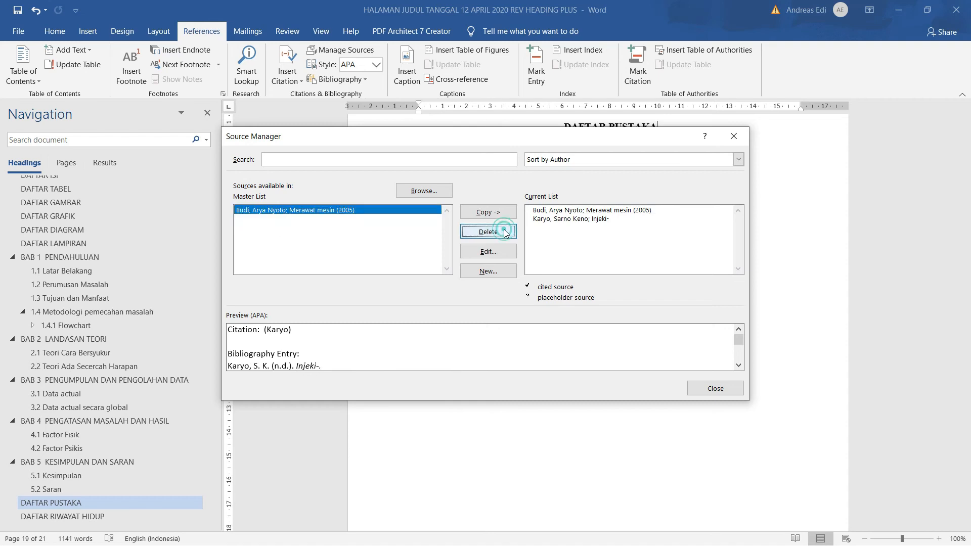
Start a replacement Book source and fill in its author's last, first and middle names.
click(488, 273)
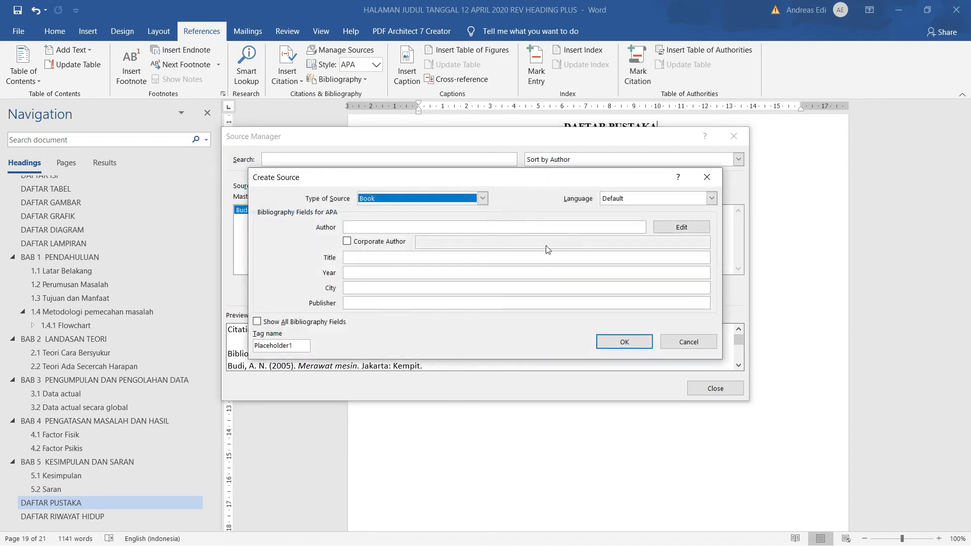
click(678, 228)
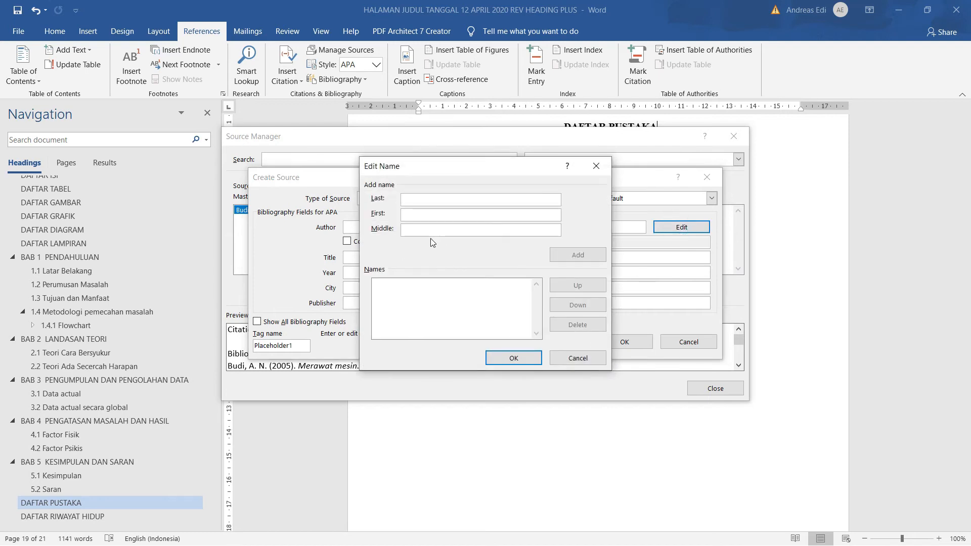
text(Karto)
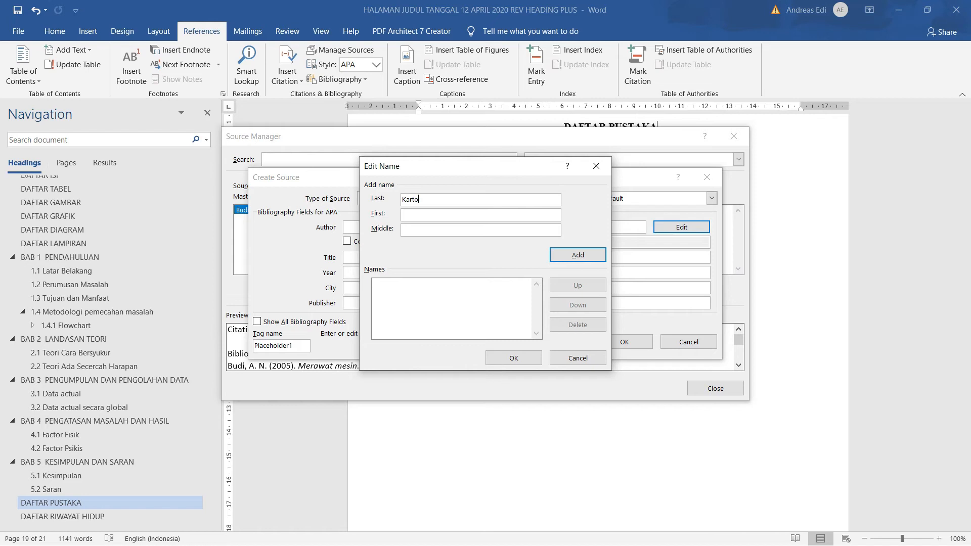
click(428, 216)
text(Saraf)
click(421, 231)
text(Keno)
click(554, 250)
click(513, 357)
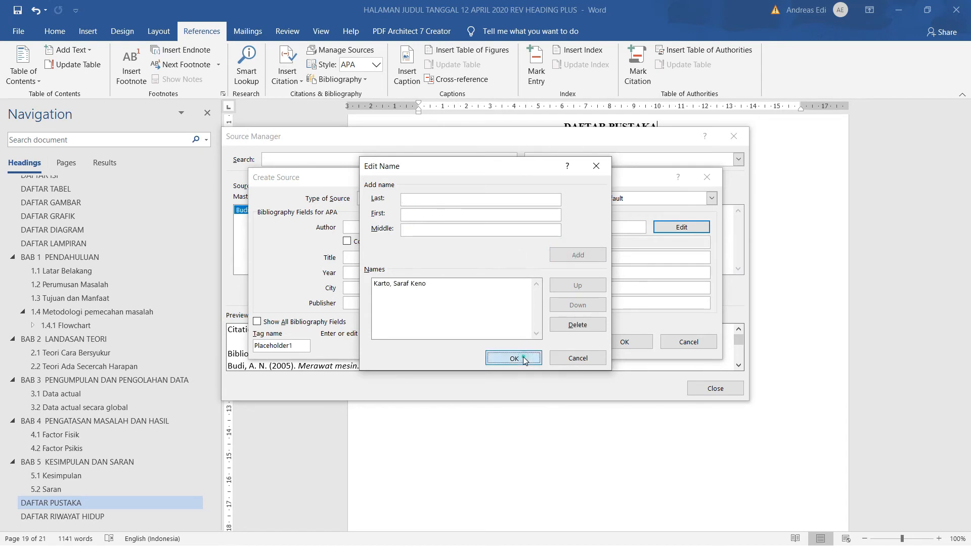
Enter the title Injeksi Diesel, year 2015, city Bandung and publisher Kamto press, and save the source.
click(384, 259)
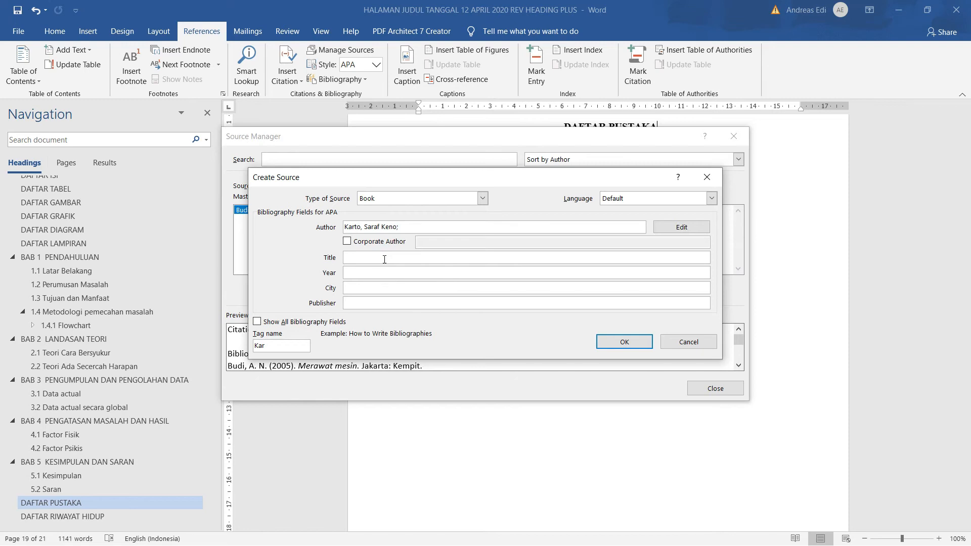
text(Injeksi Diesel)
click(384, 273)
text(2015)
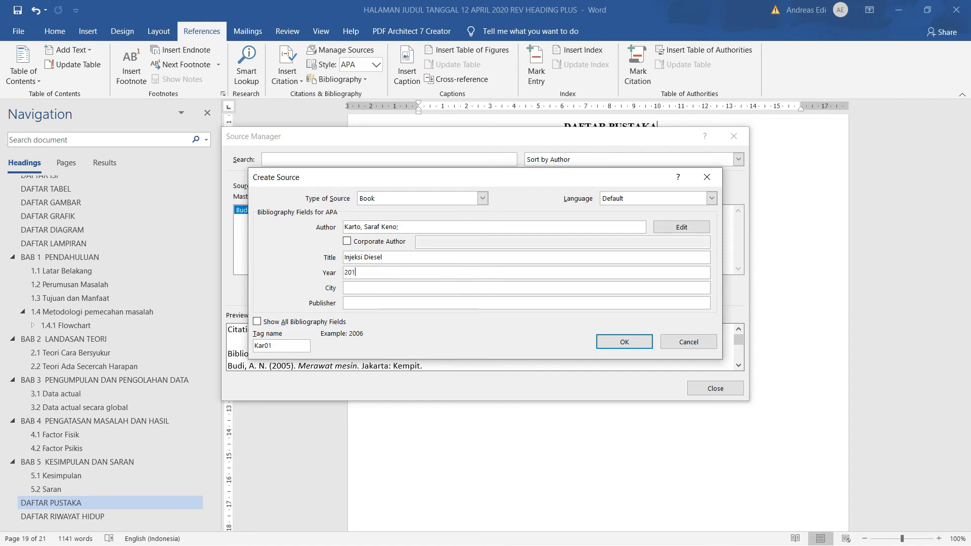
click(389, 287)
text(Bandung)
click(421, 303)
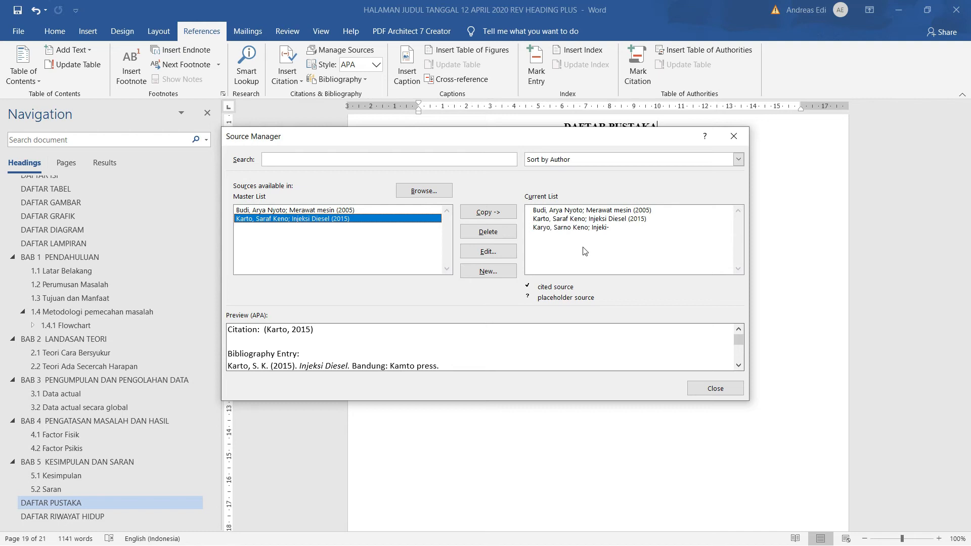
Delete the incomplete Injeki- source from the current list and close the Source Manager.
click(546, 228)
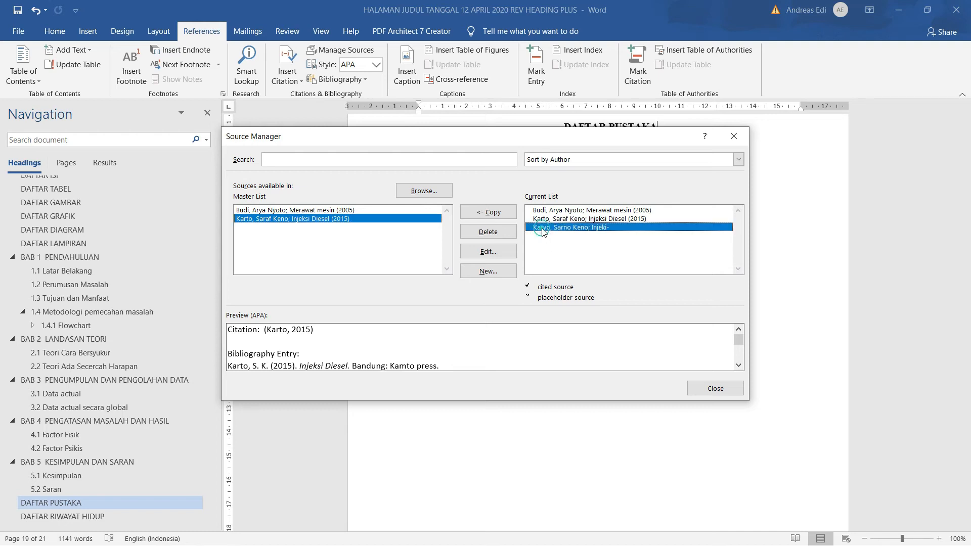
click(488, 232)
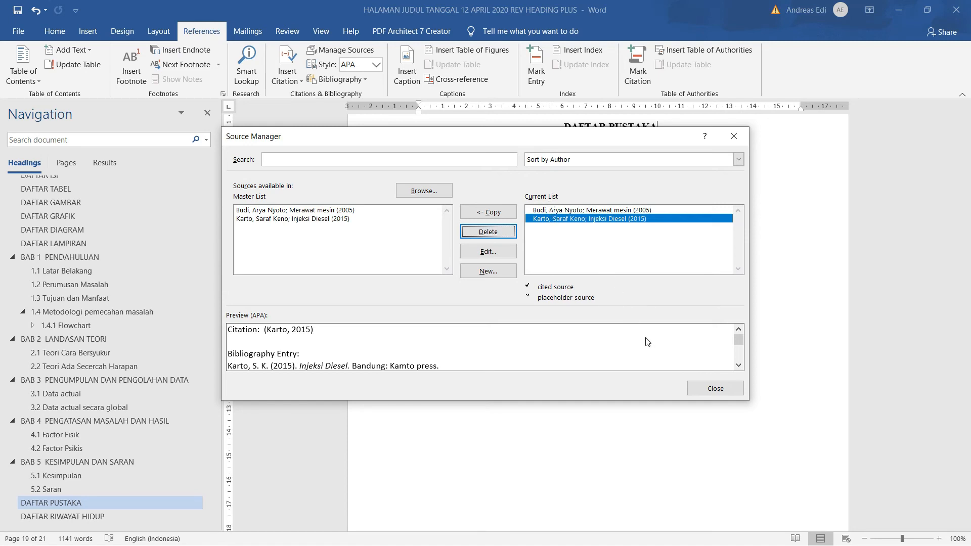
click(713, 390)
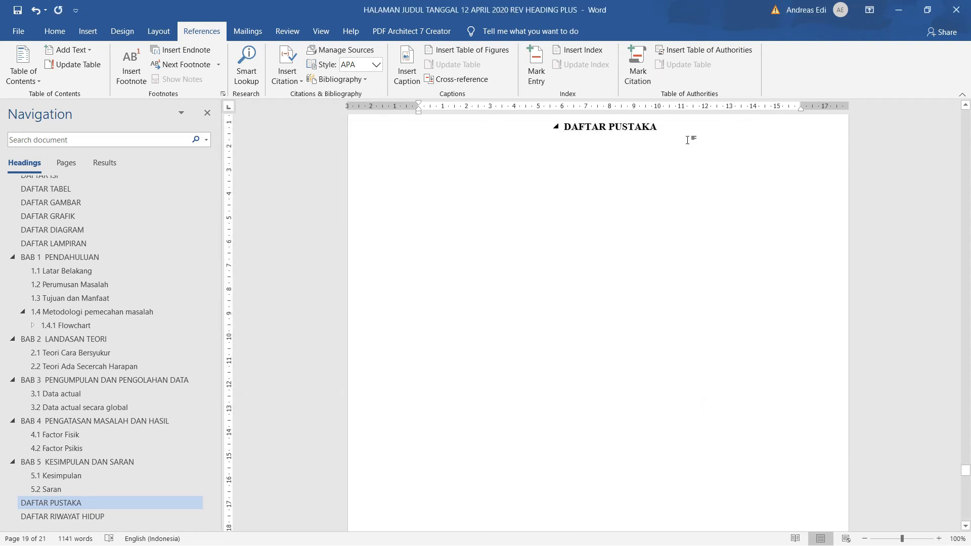
Insert a plain APA bibliography without a built-in heading on a new line below the DAFTAR PUSTAKA heading.
key(Return)
click(365, 80)
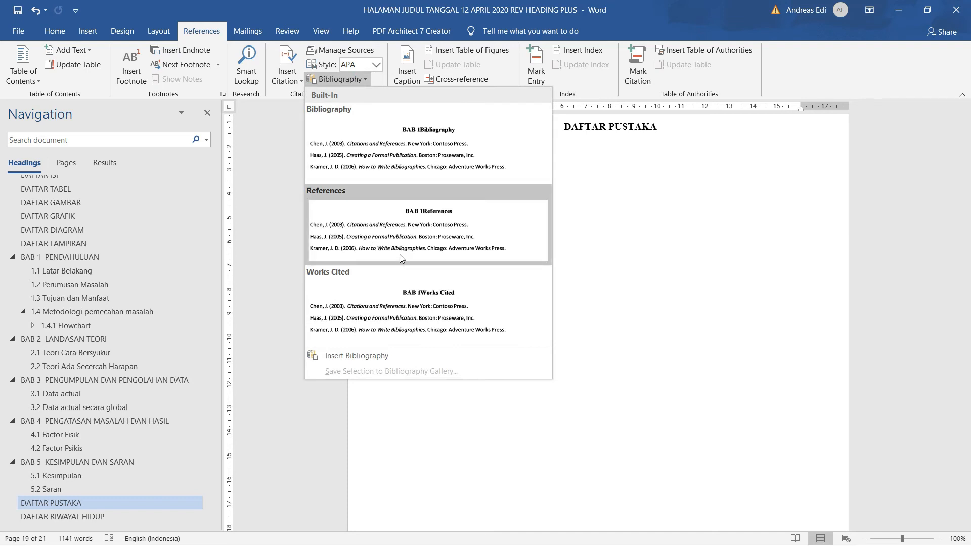
click(380, 356)
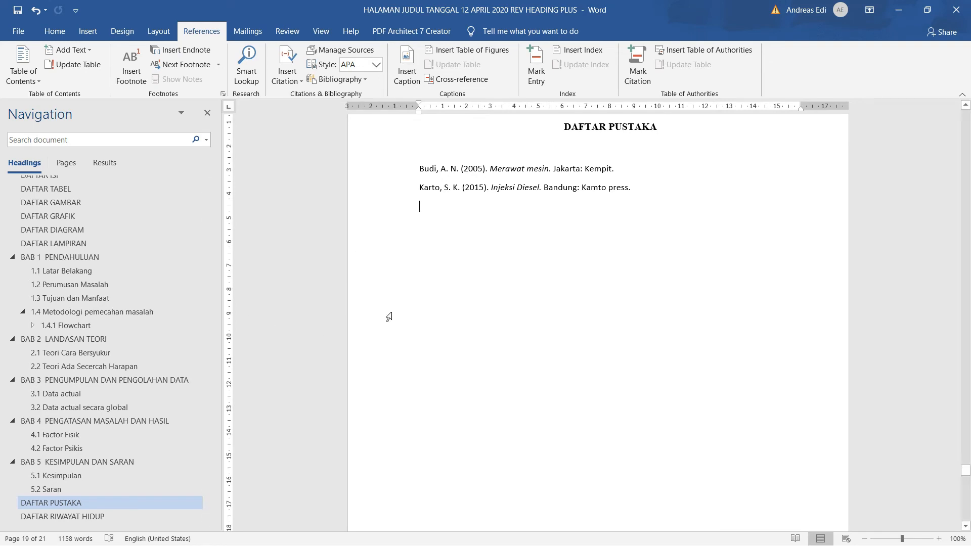
Create a new caption label named Lampiran for the line above the first questionnaire table in the LAMPIRAN section.
click(74, 516)
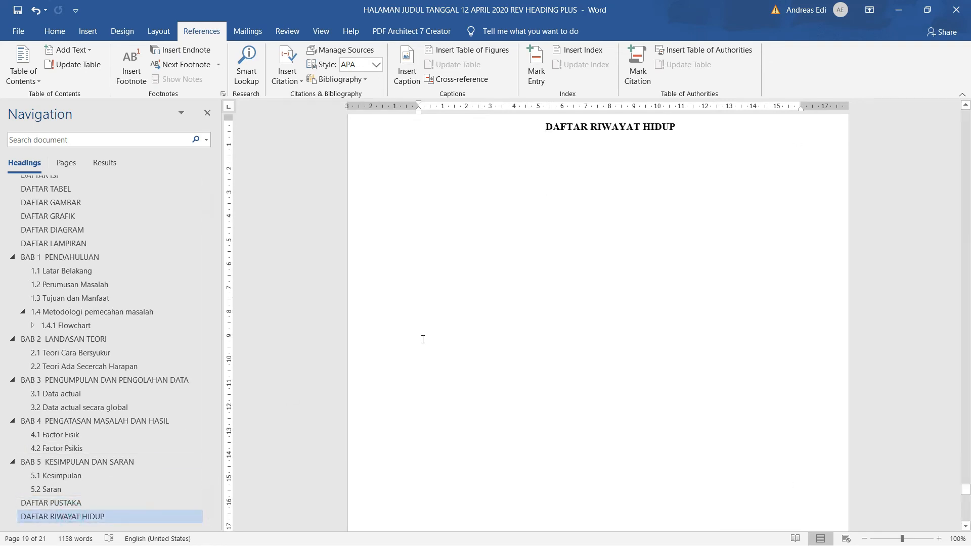
drag(205, 417, 208, 438)
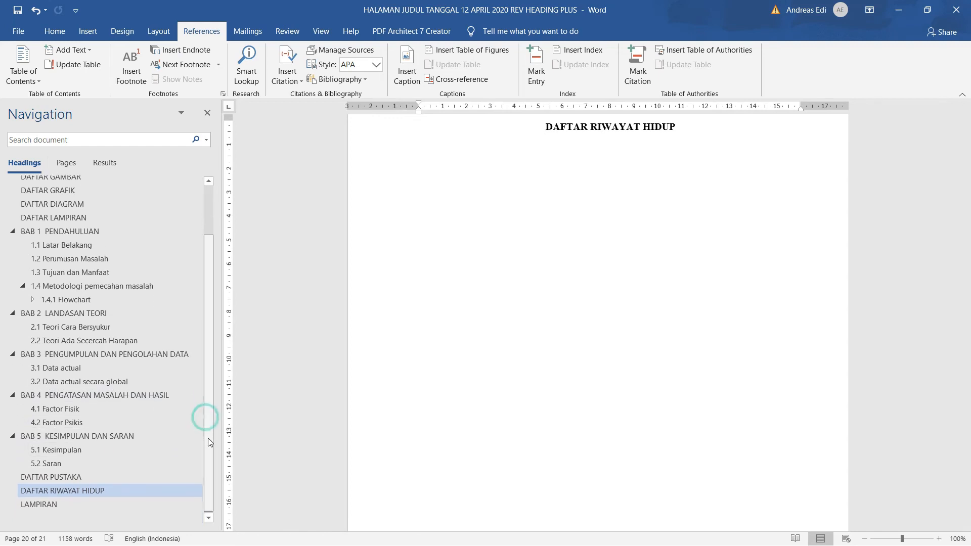
click(90, 505)
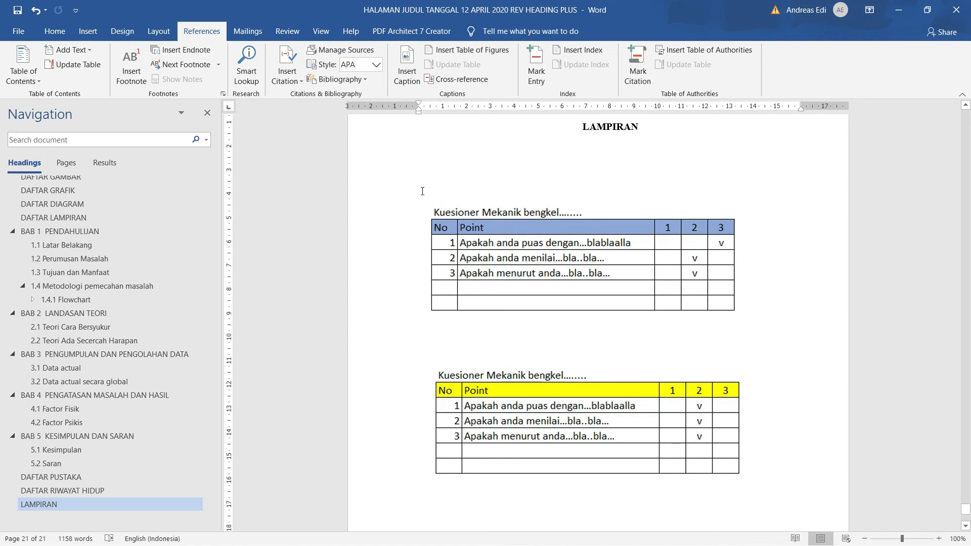
click(425, 181)
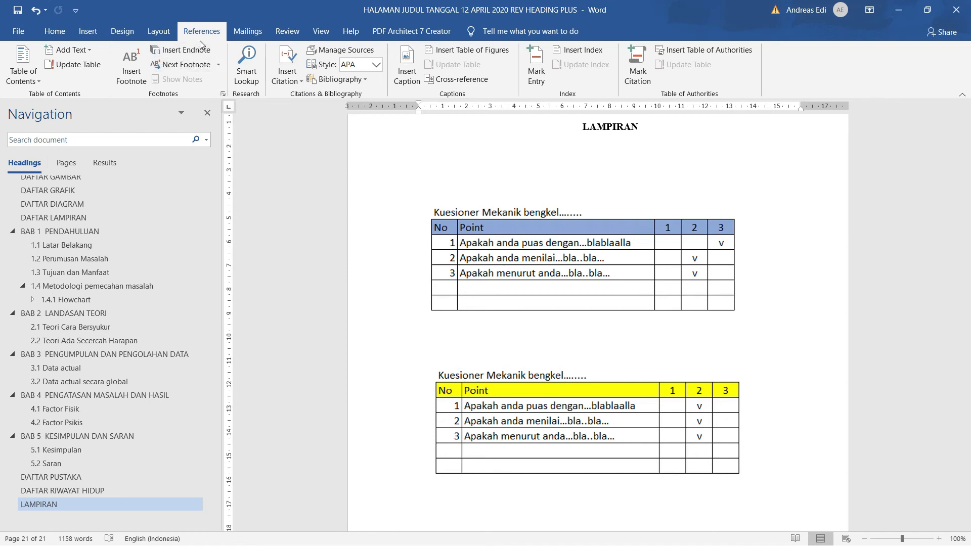
click(413, 83)
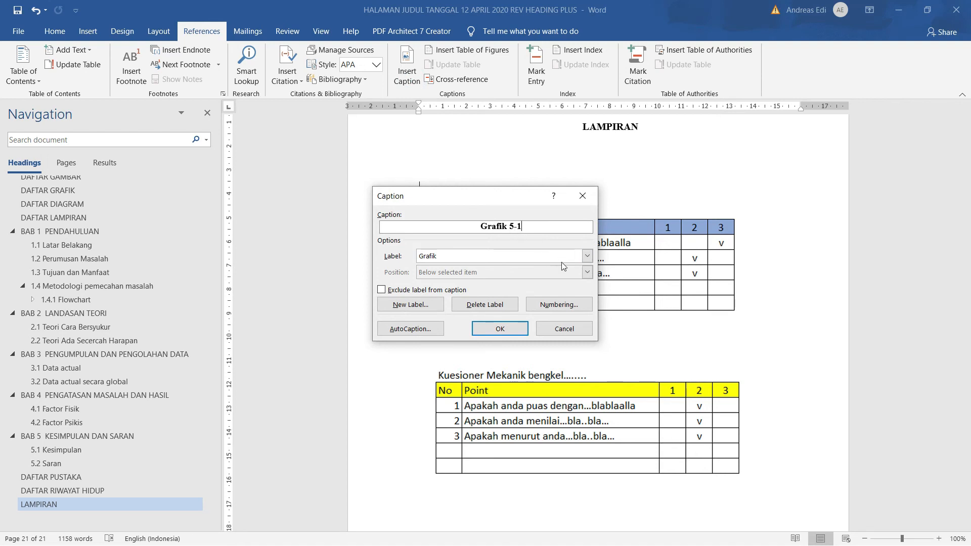
click(586, 257)
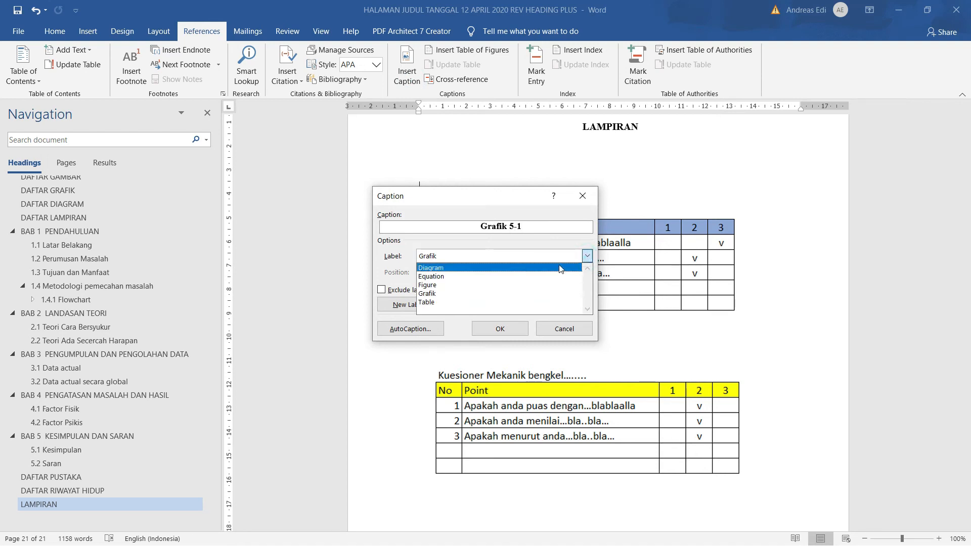
click(406, 309)
click(404, 309)
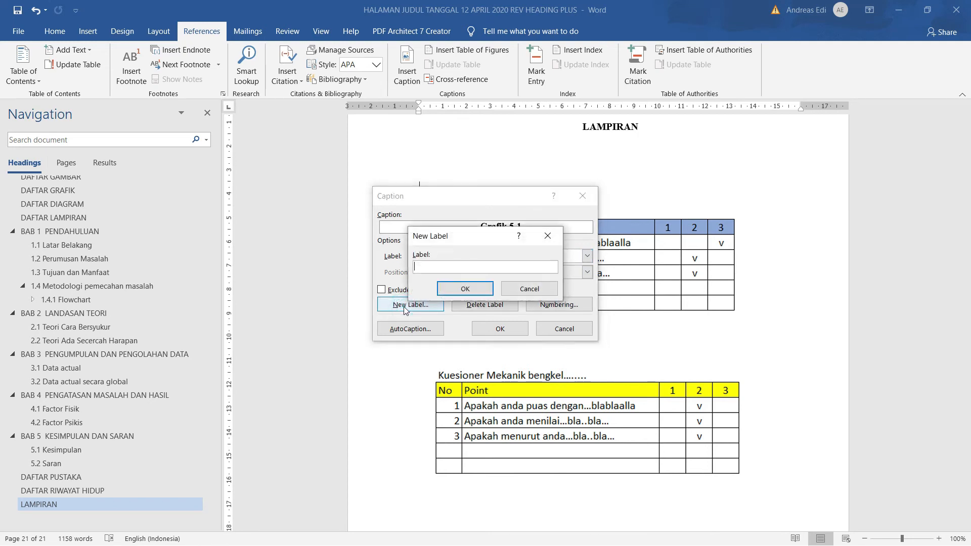
text(LA)
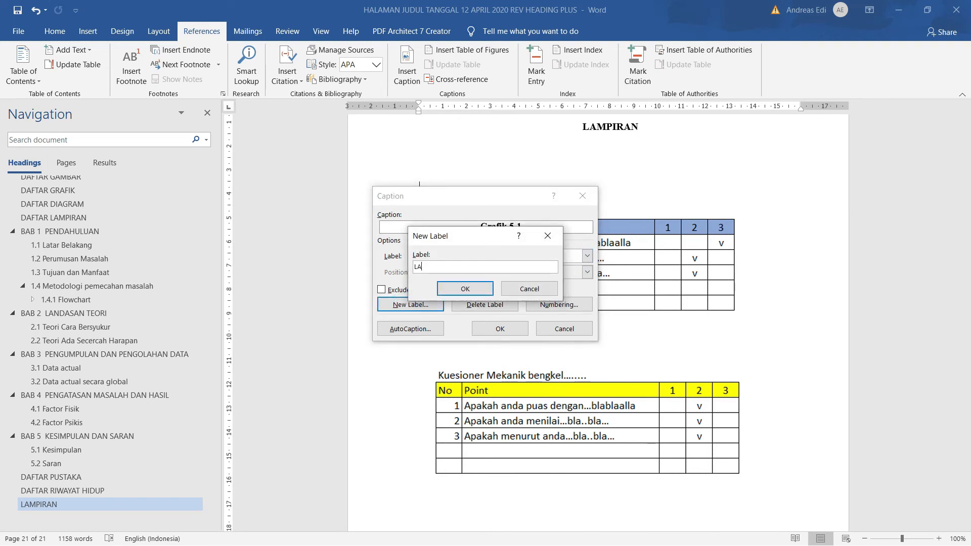
key(BackSpace)
text(ampiran)
click(473, 292)
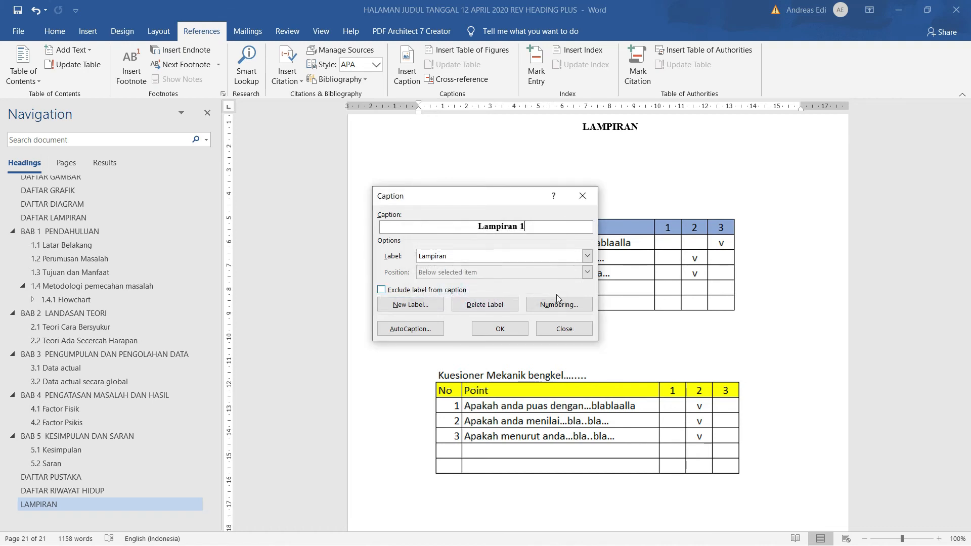
Insert the Lampiran 1 caption with 1, 2, 3 numbering and no chapter number, followed by the text Sebelum Perbaikan.
click(552, 307)
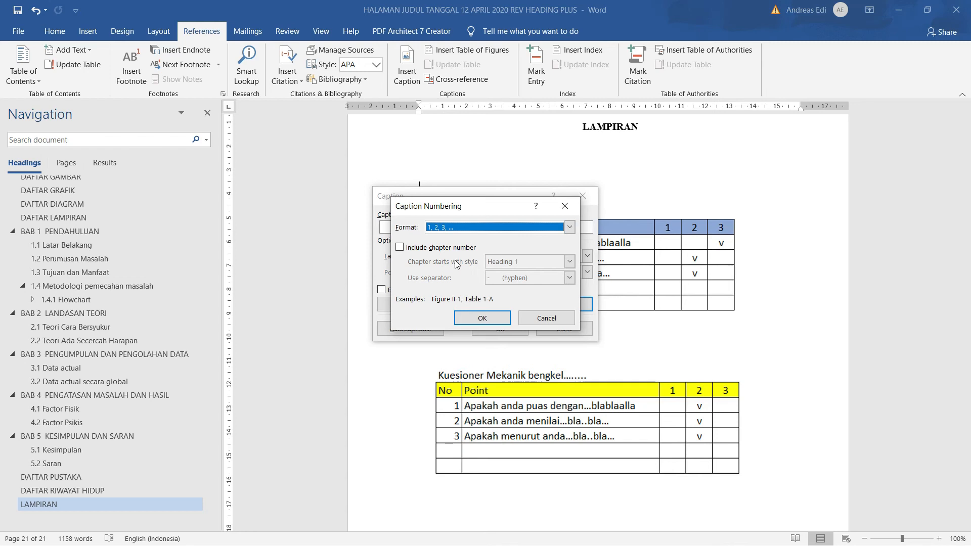
click(496, 319)
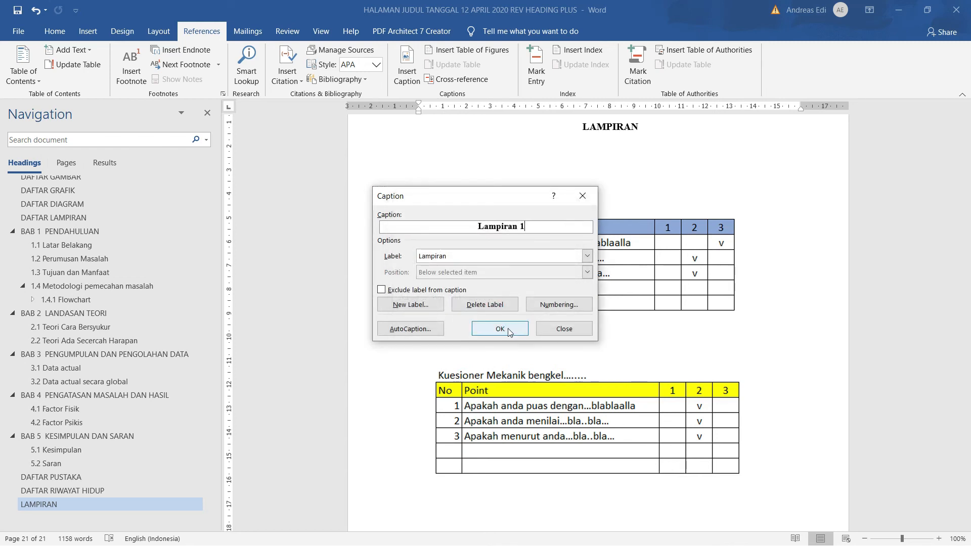
click(509, 330)
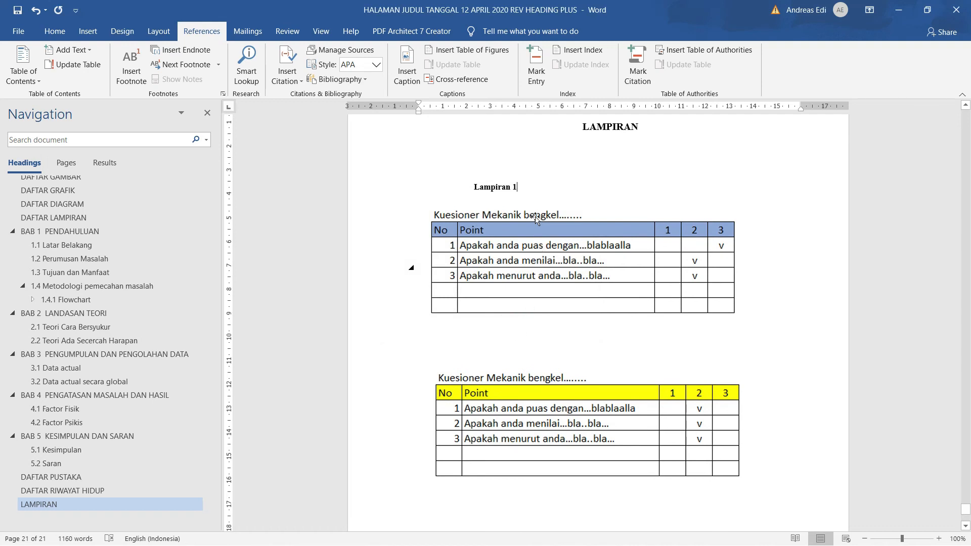
text(Sebelum)
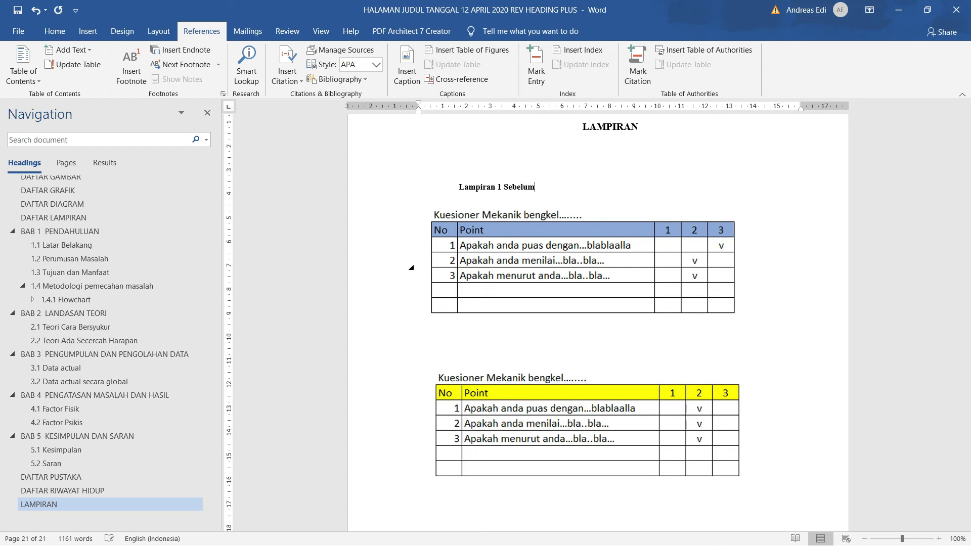
text( Pern)
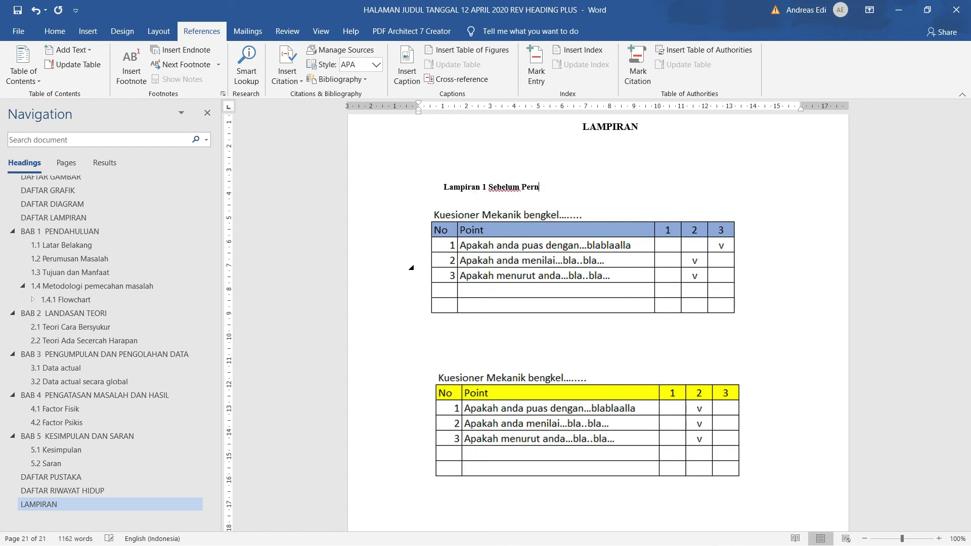
key(BackSpace)
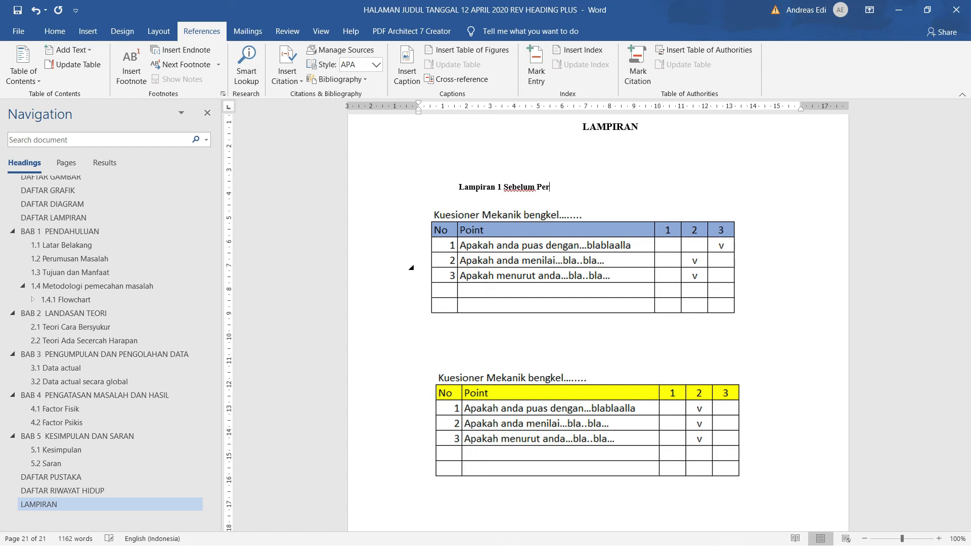
text(v)
key(BackSpace)
text(baikan)
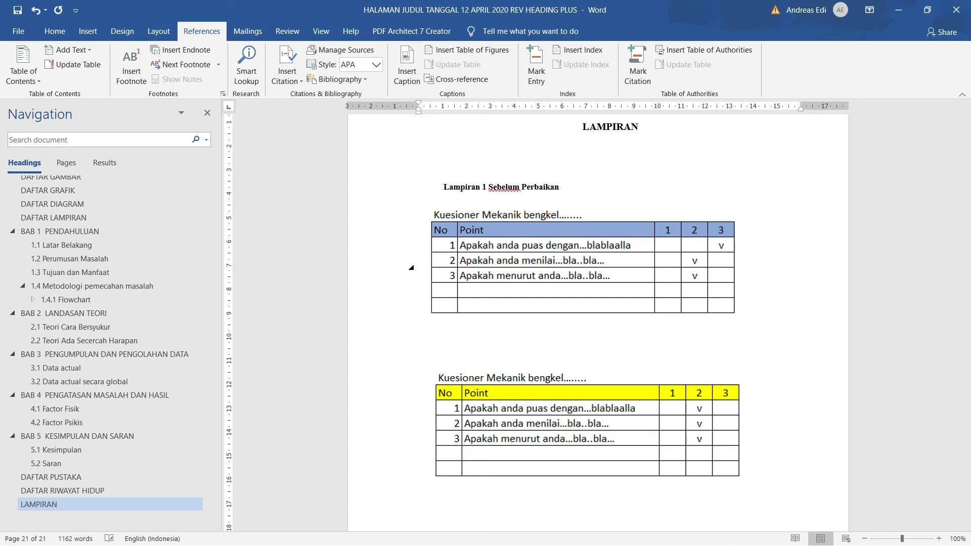
Left-align the Lampiran 1 Sebelum Perbaikan caption.
click(392, 192)
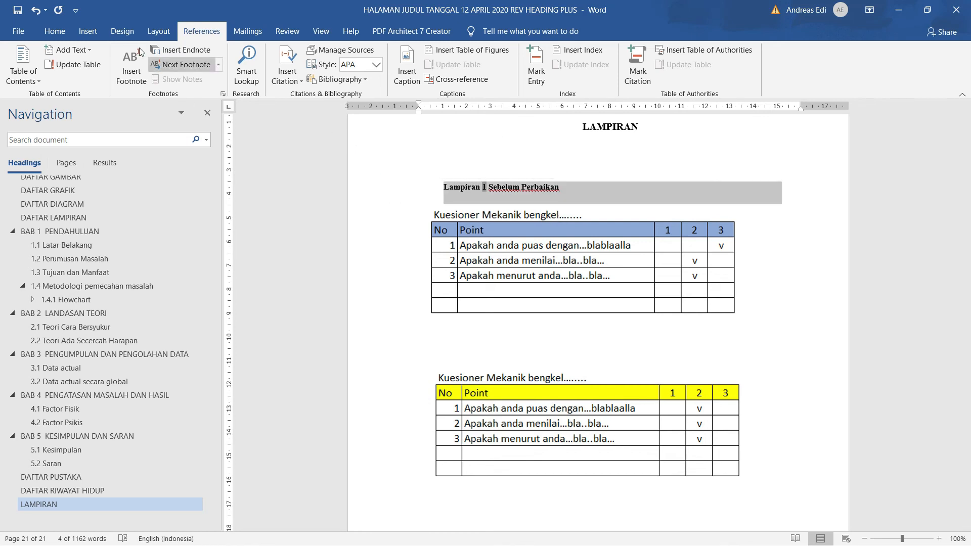
click(55, 31)
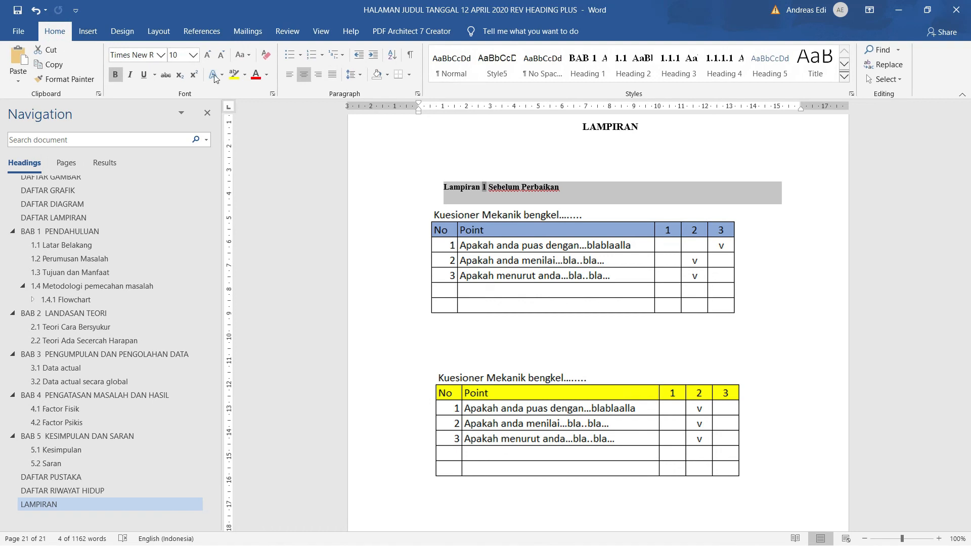
click(290, 77)
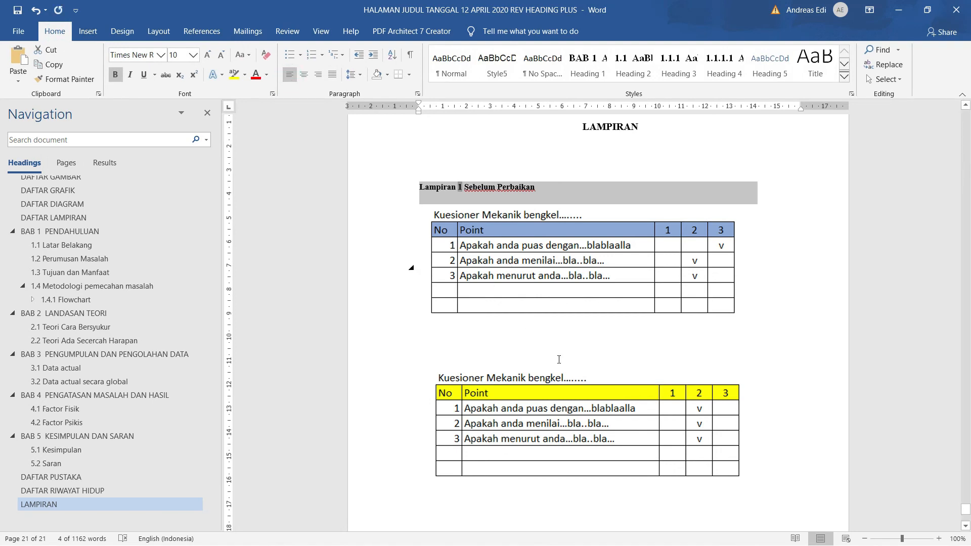
Insert a Lampiran 2 caption above the yellow-headed questionnaire table and add the text Setelah Perbaikan.
click(464, 359)
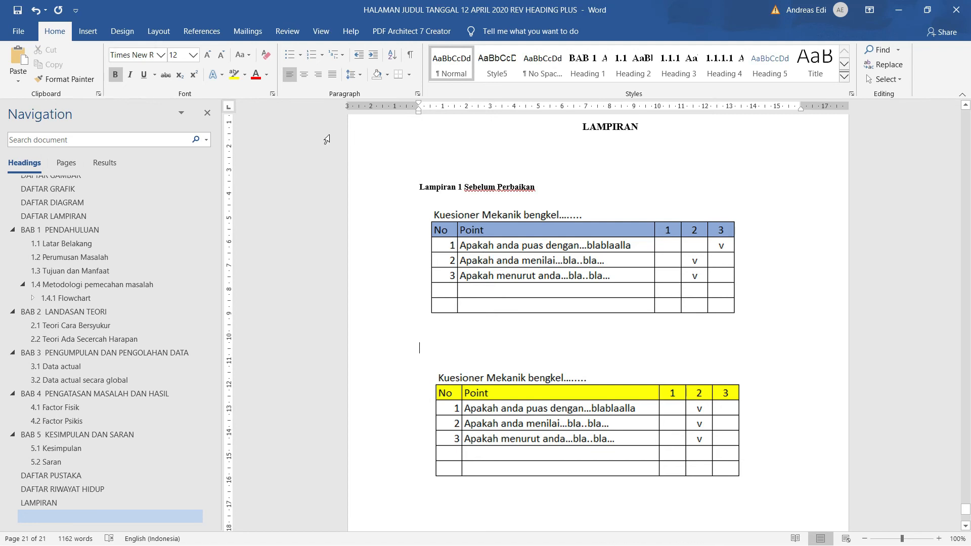
click(208, 33)
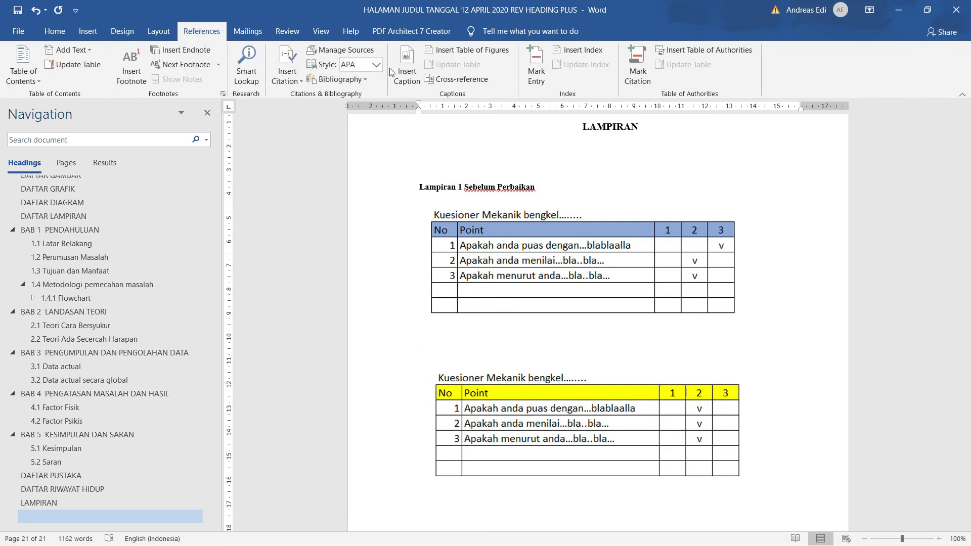
click(407, 73)
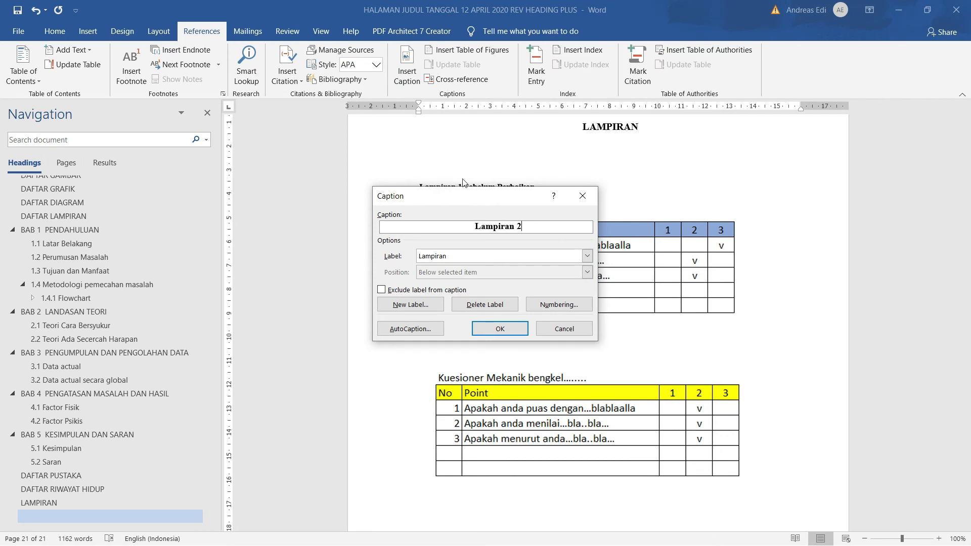
click(498, 329)
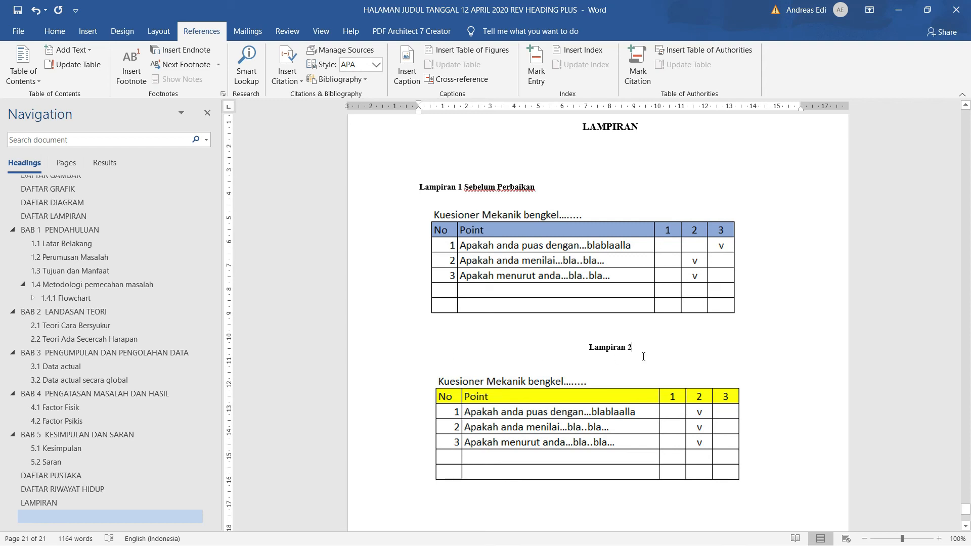
text(Setel)
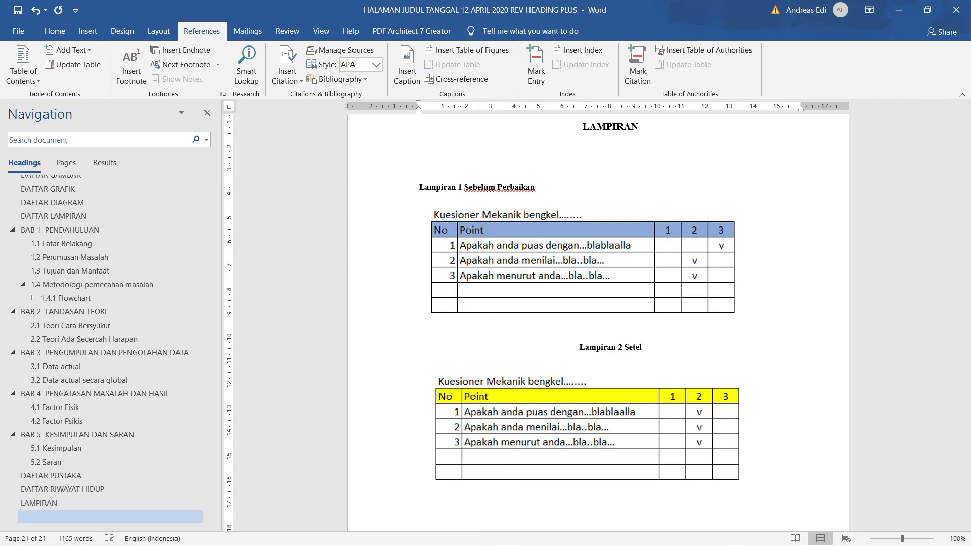
text(ah Perbaikan)
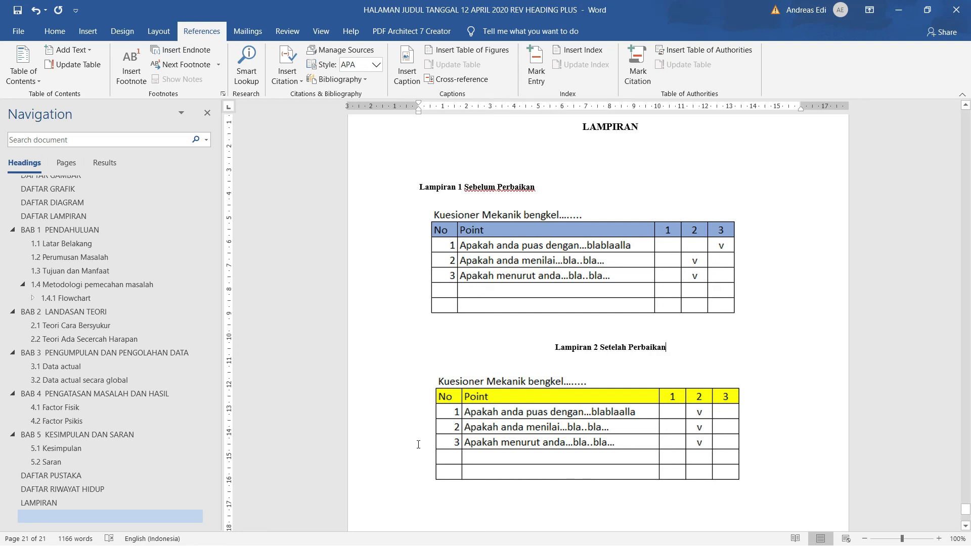
Left-align the Lampiran 2 Setelah Perbaikan caption.
click(392, 353)
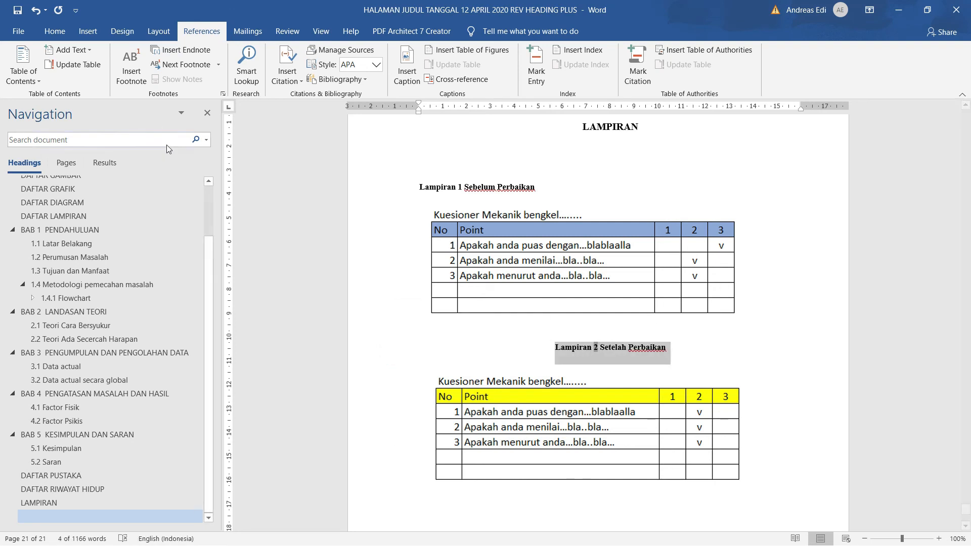
click(46, 34)
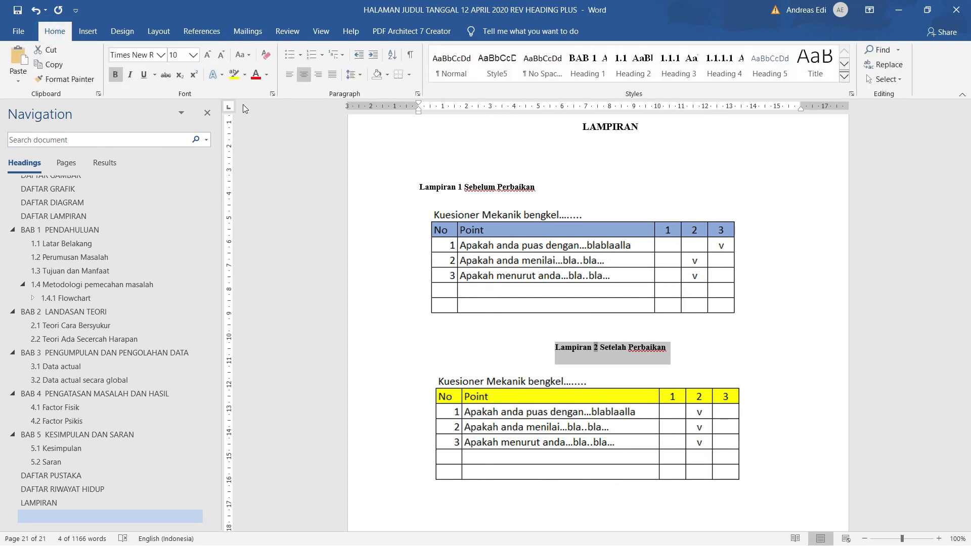
click(290, 75)
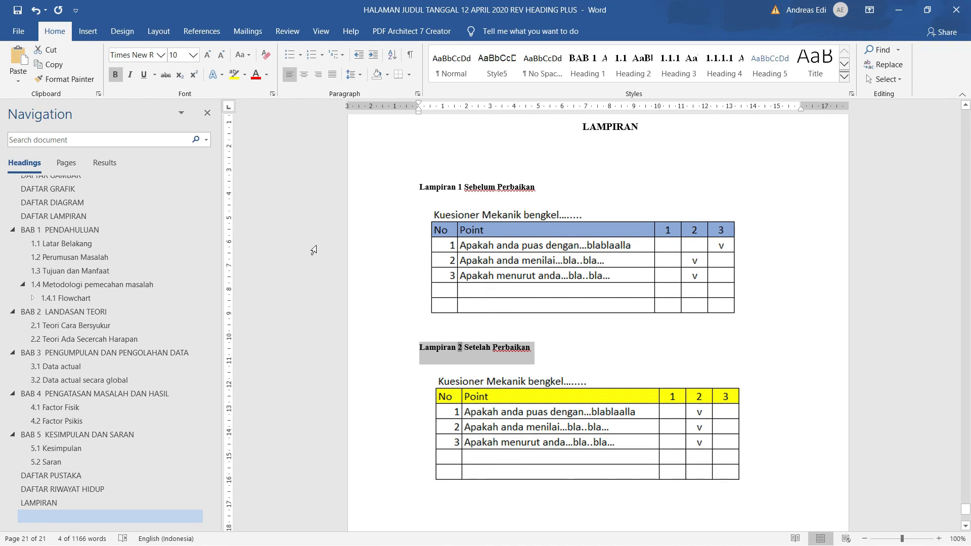
Insert a table of figures for the Lampiran caption label on a new line below the DAFTAR LAMPIRAN heading.
click(93, 218)
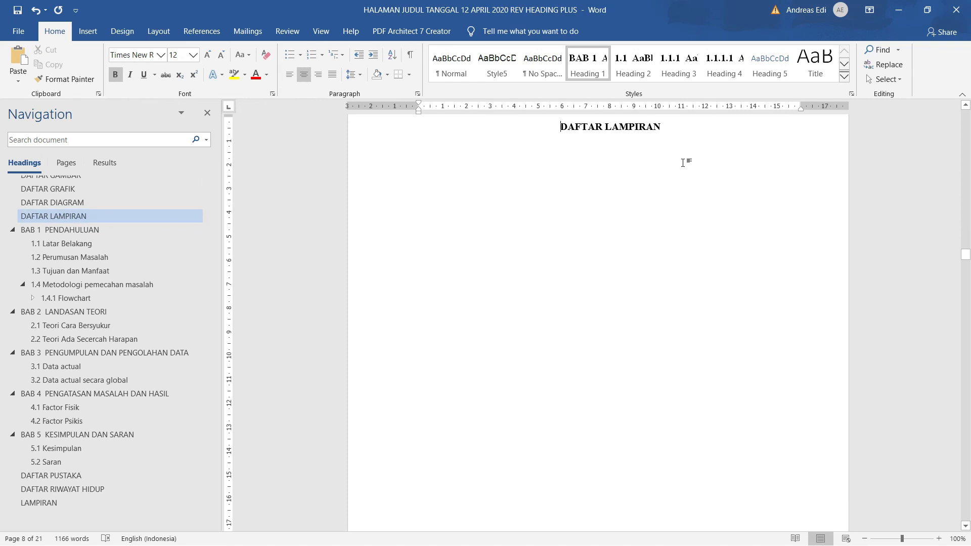
click(677, 131)
key(Return)
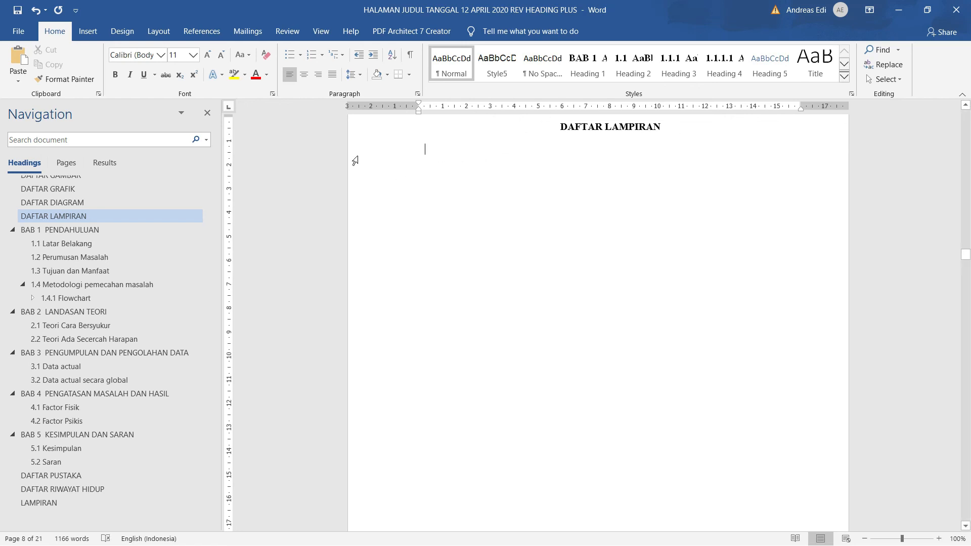
click(210, 35)
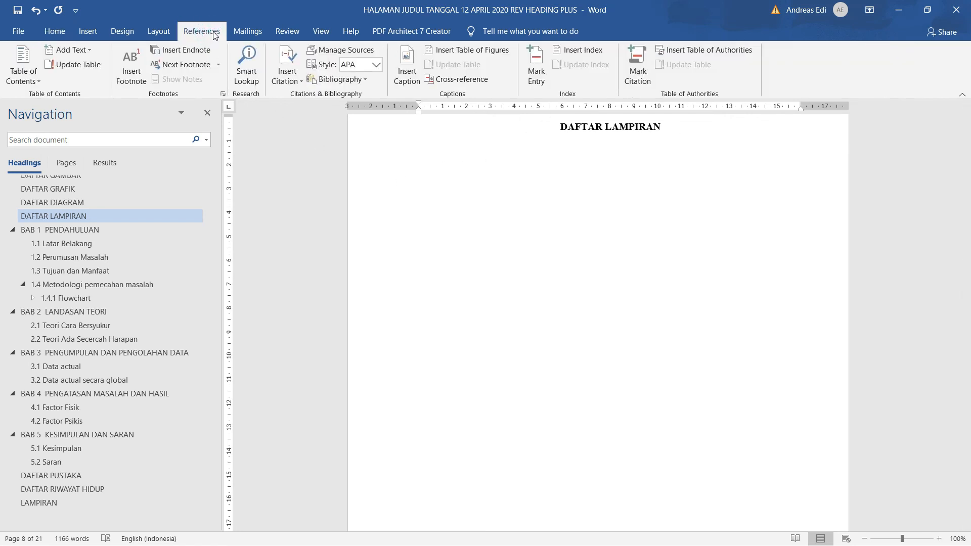
click(470, 55)
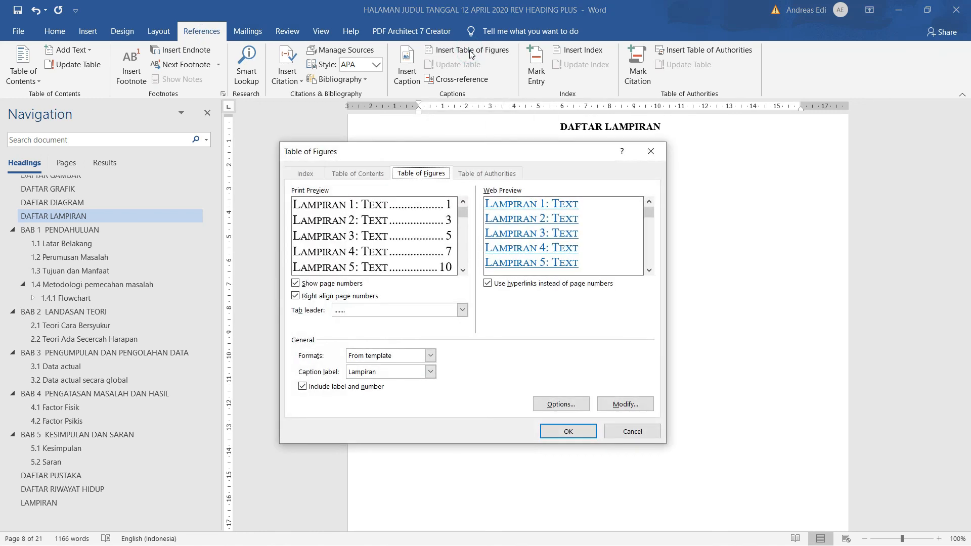
click(430, 373)
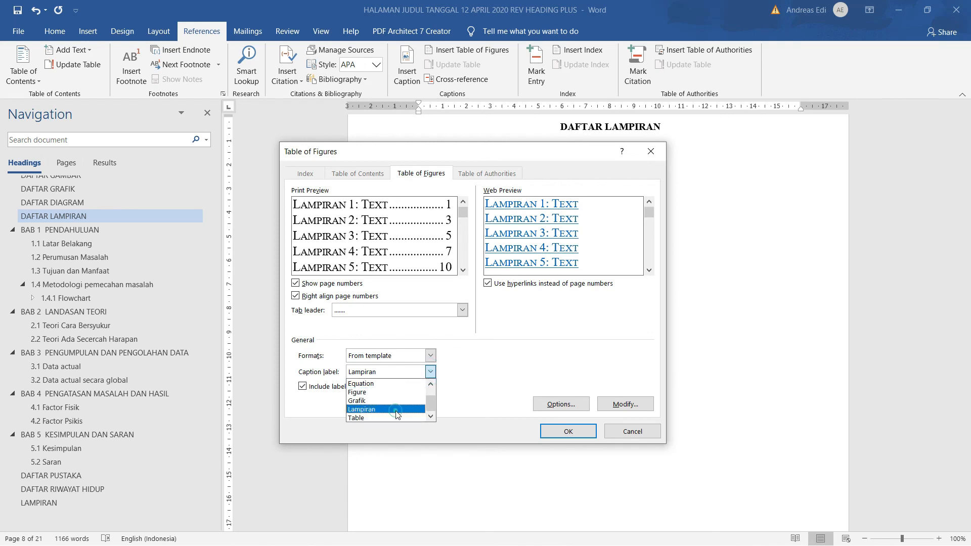
click(384, 409)
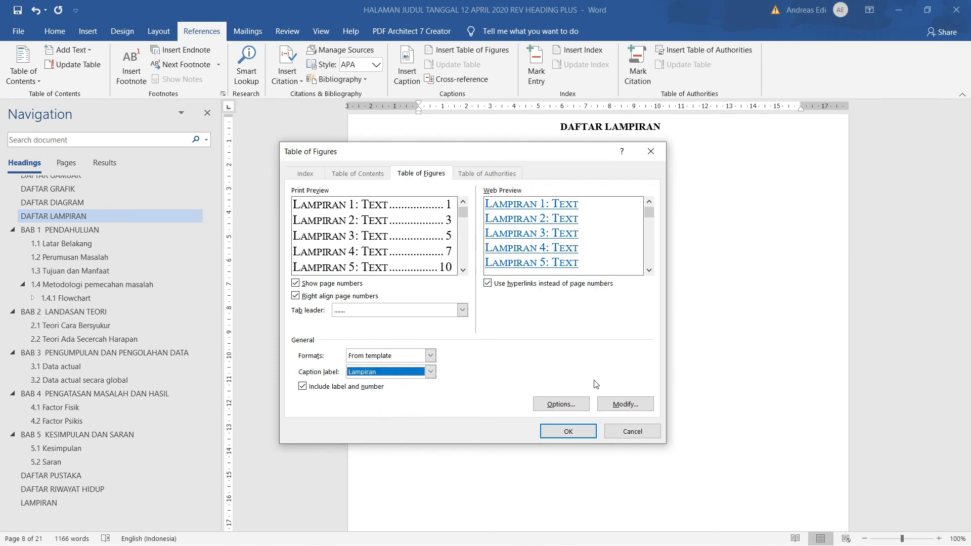
click(571, 431)
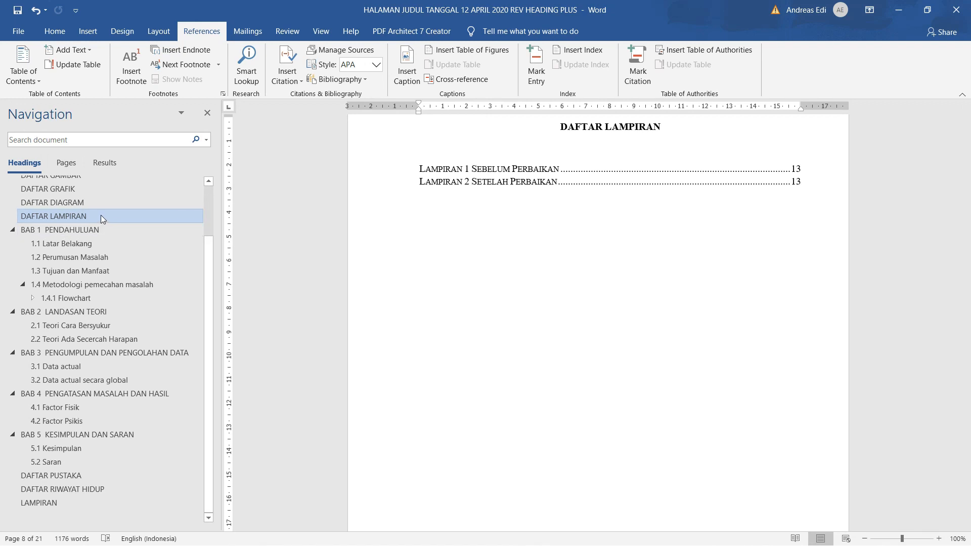
Review the front-matter sections from JUDUL through DAFTAR LAMPIRAN, including each generated list, and the start of BAB 1 PENDAHULUAN.
drag(209, 271, 201, 217)
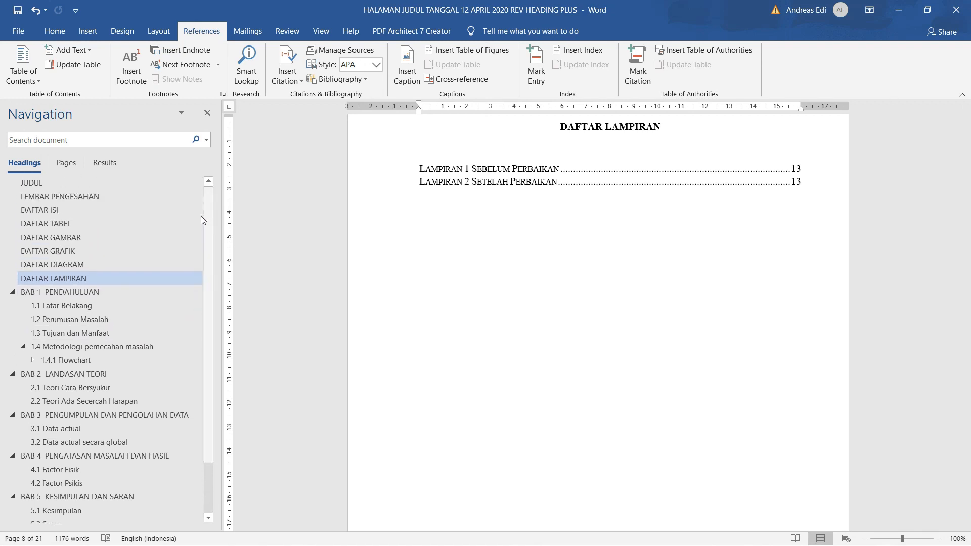
click(77, 181)
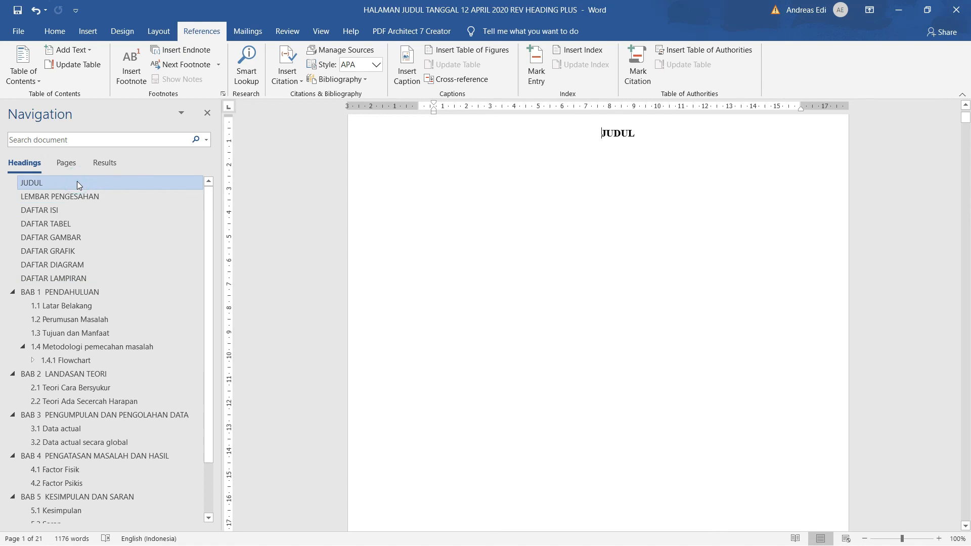
click(74, 196)
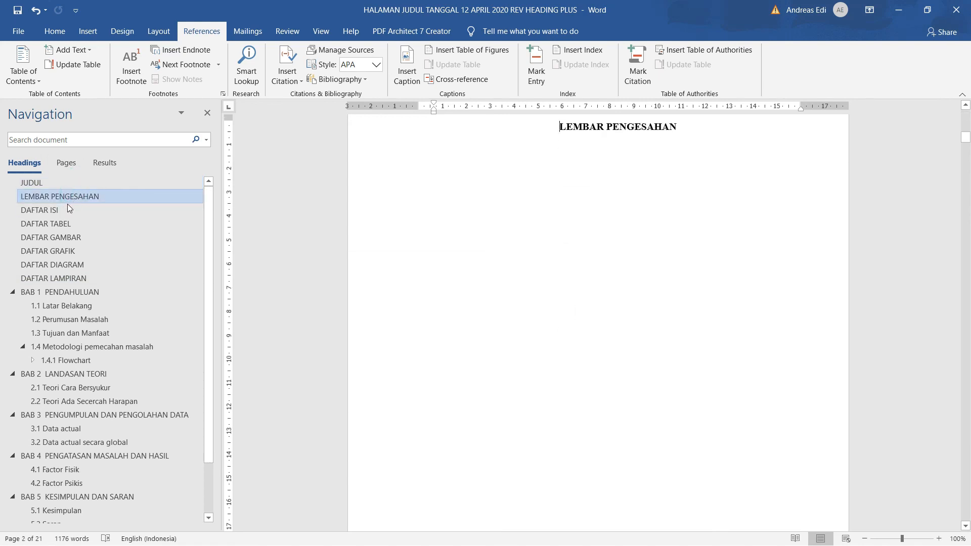
click(68, 211)
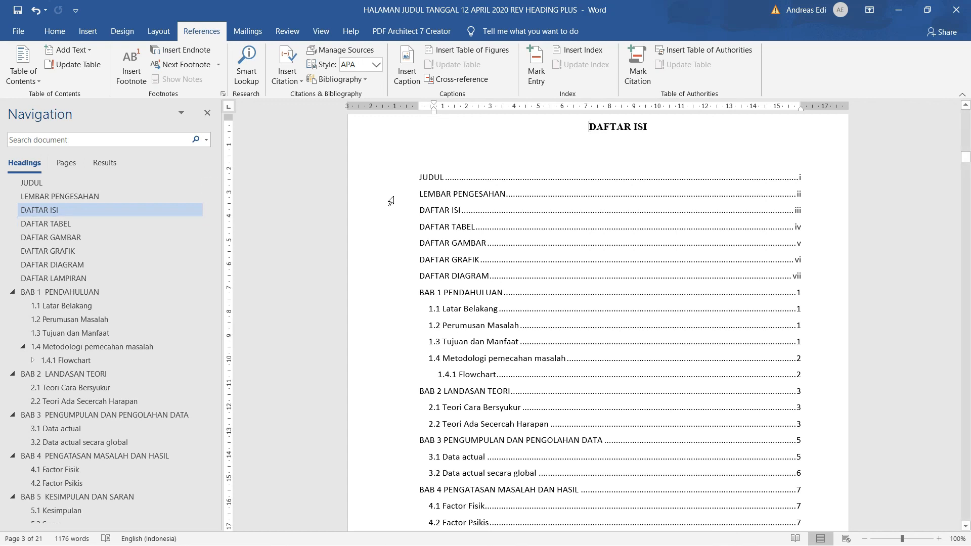
click(433, 182)
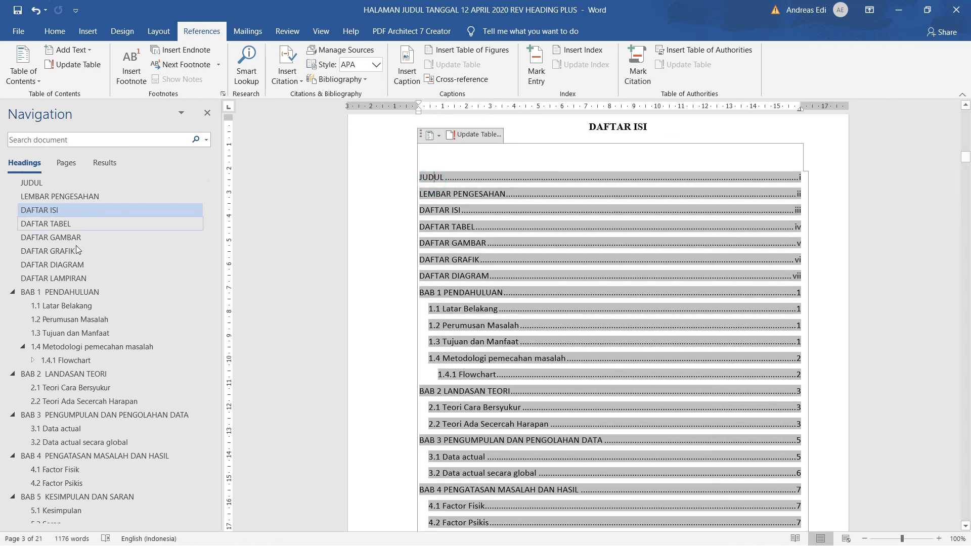
click(55, 225)
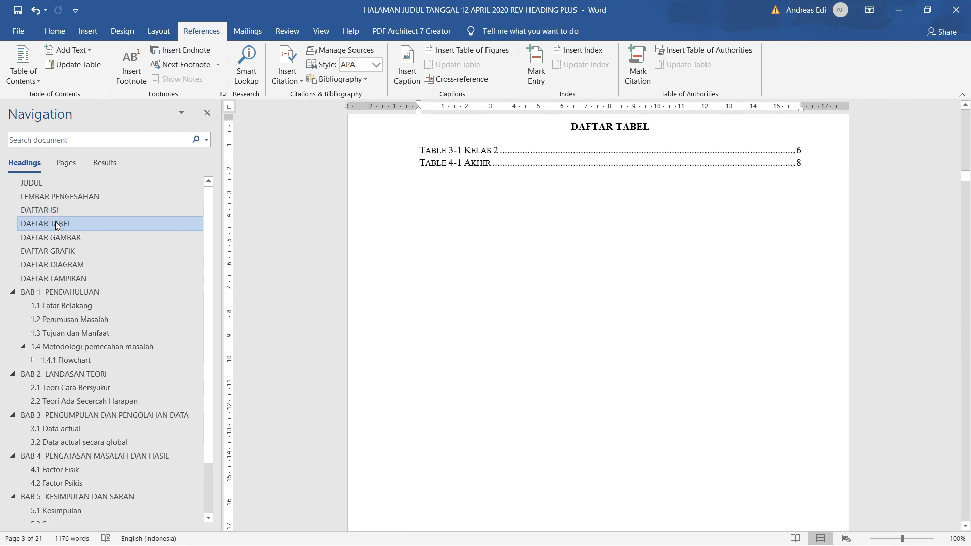
click(54, 238)
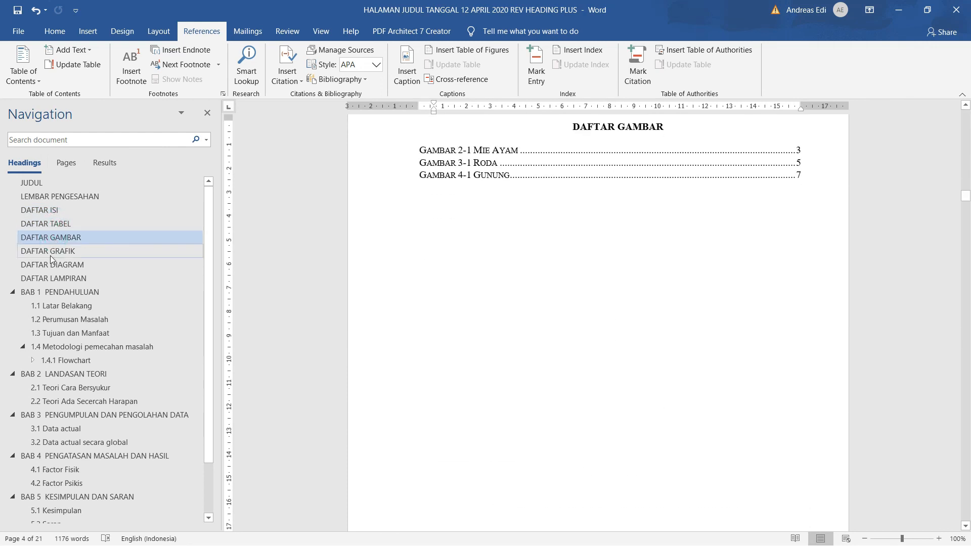
click(50, 253)
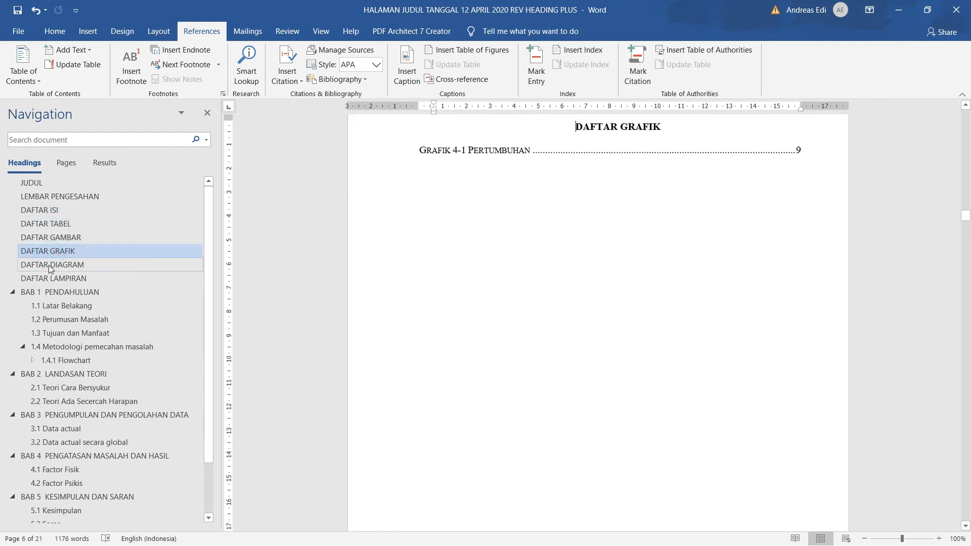
click(48, 265)
click(47, 280)
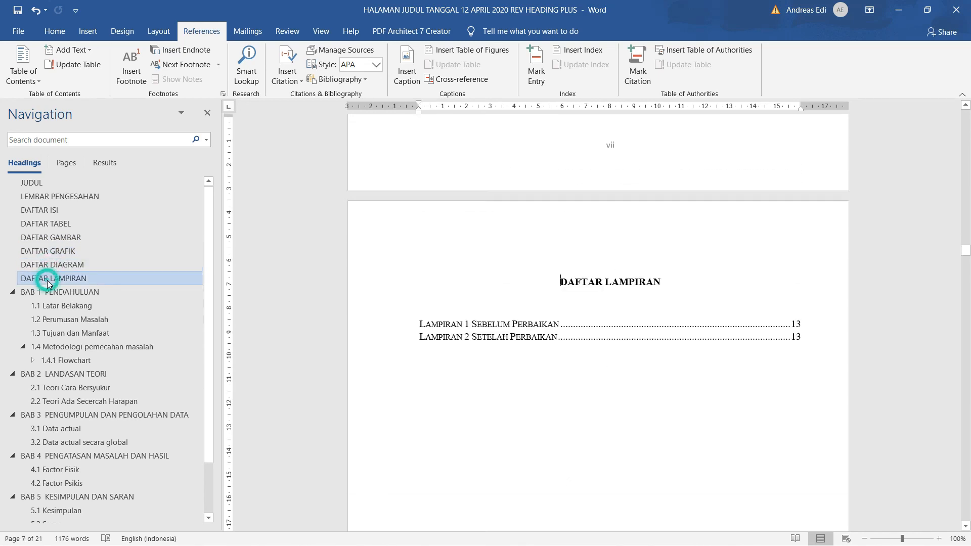
click(59, 292)
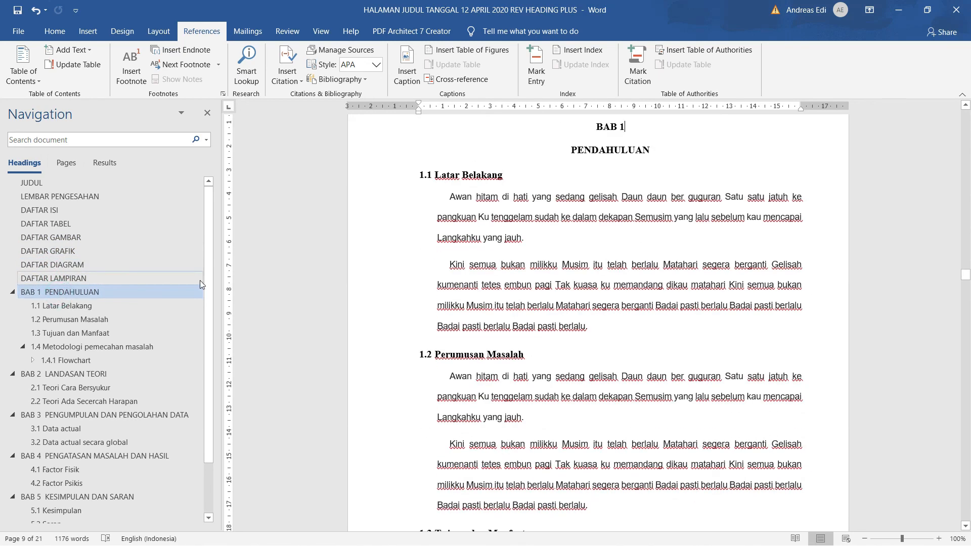
drag(209, 274, 210, 316)
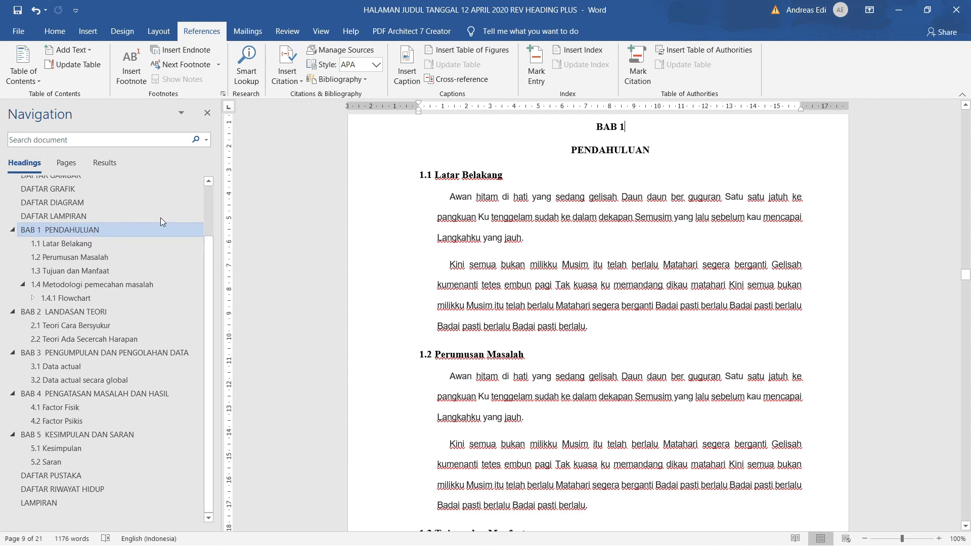
drag(211, 338, 208, 296)
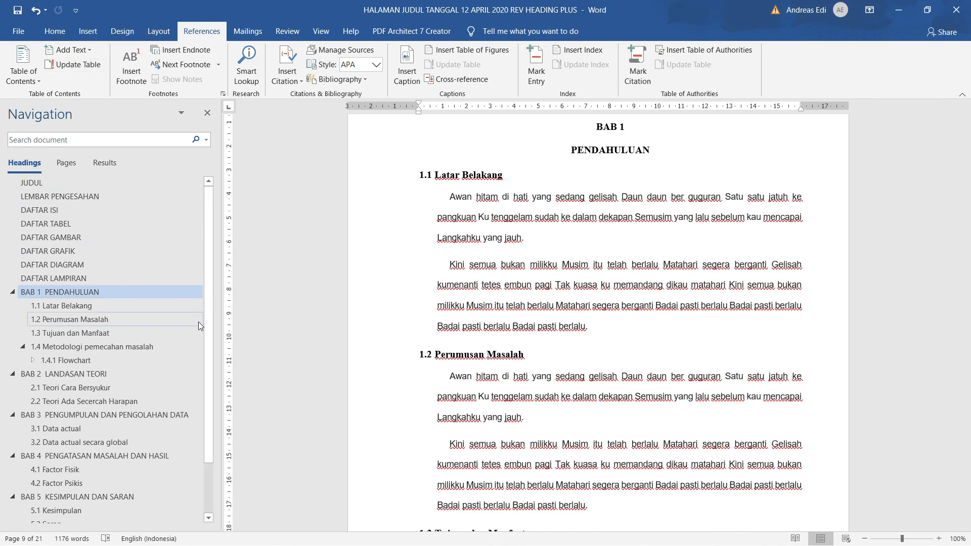
drag(209, 323, 209, 377)
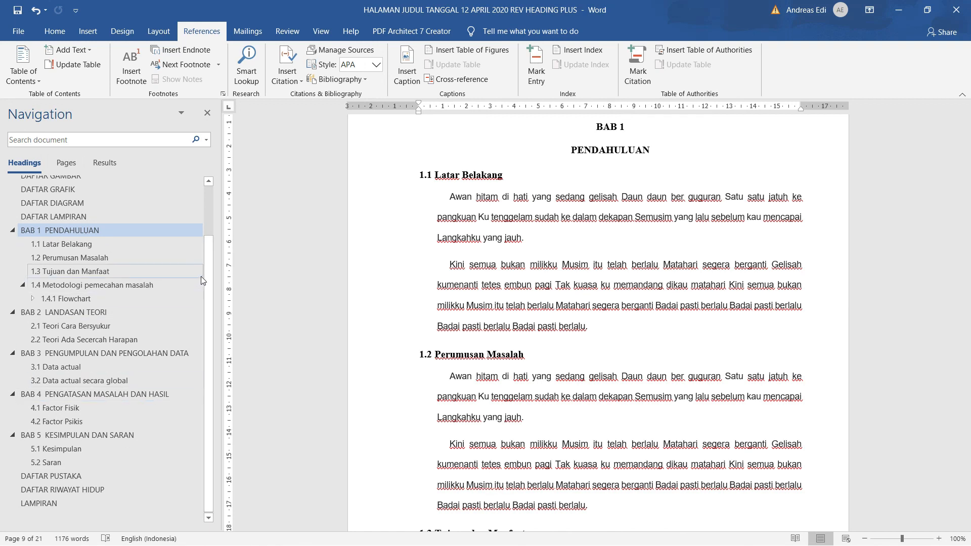
drag(206, 274, 205, 219)
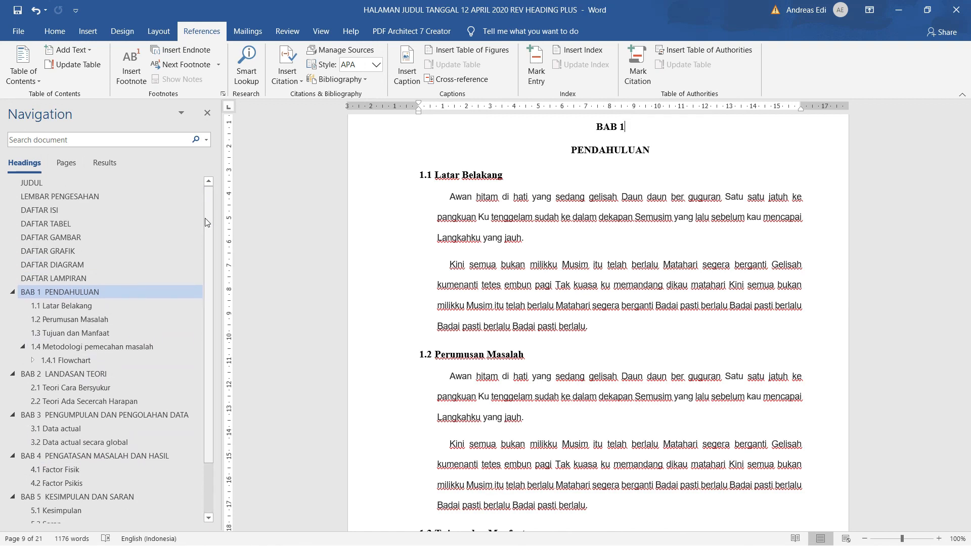